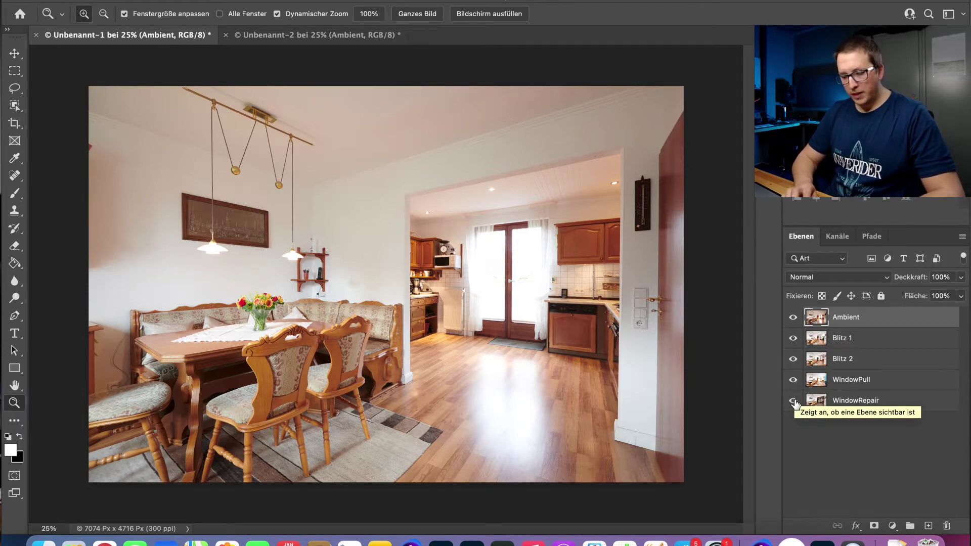
Solo the WindowRepair exposure so it shows on its own.
alt+click(793, 401)
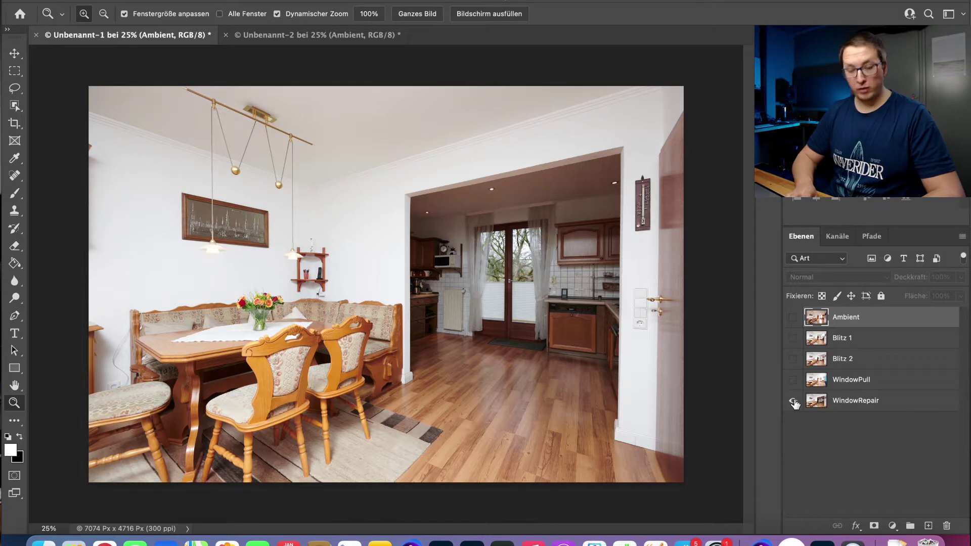
Show all layers again, then hide Ambient and Blitz 1 to inspect Blitz 2.
alt+click(793, 401)
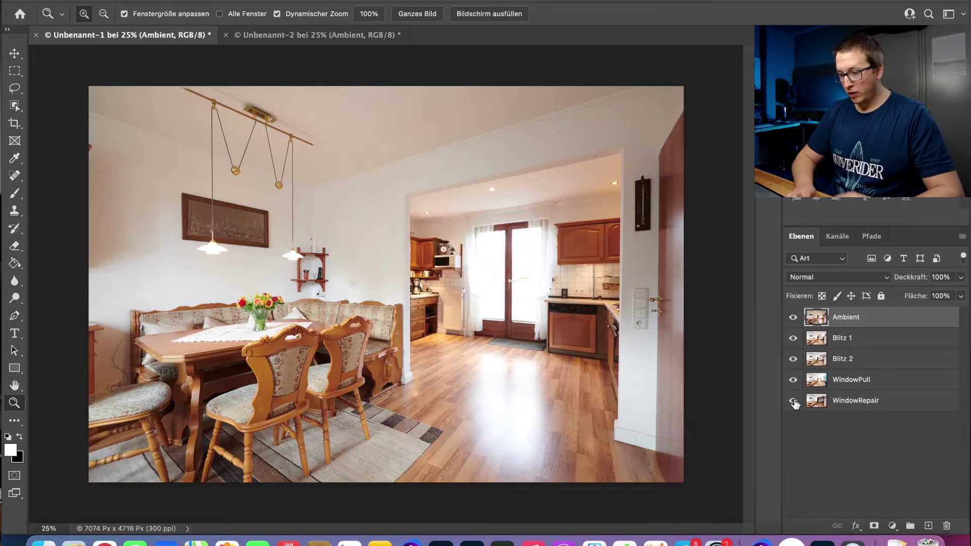
click(792, 319)
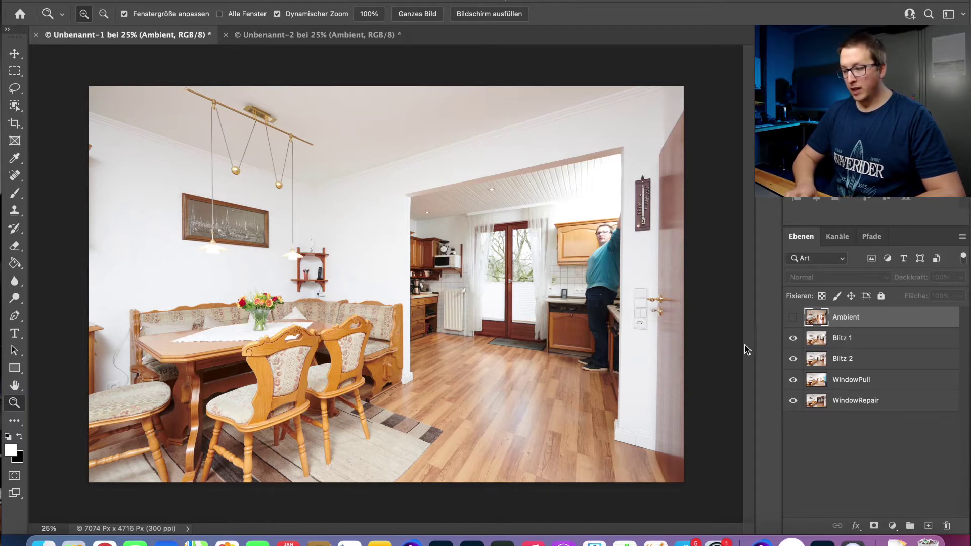
click(793, 338)
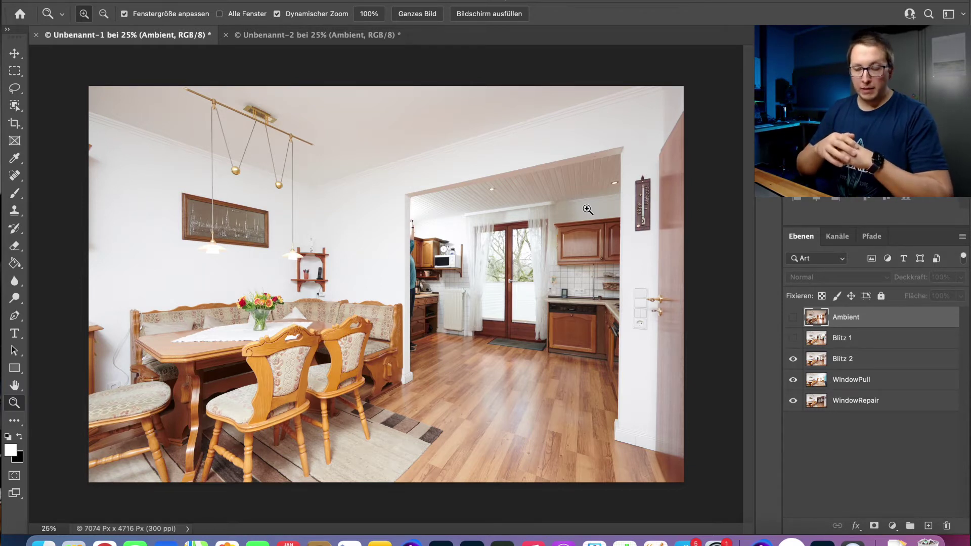
Hide WindowPull and WindowRepair, show Blitz 1 again and add a white layer mask to it.
click(860, 345)
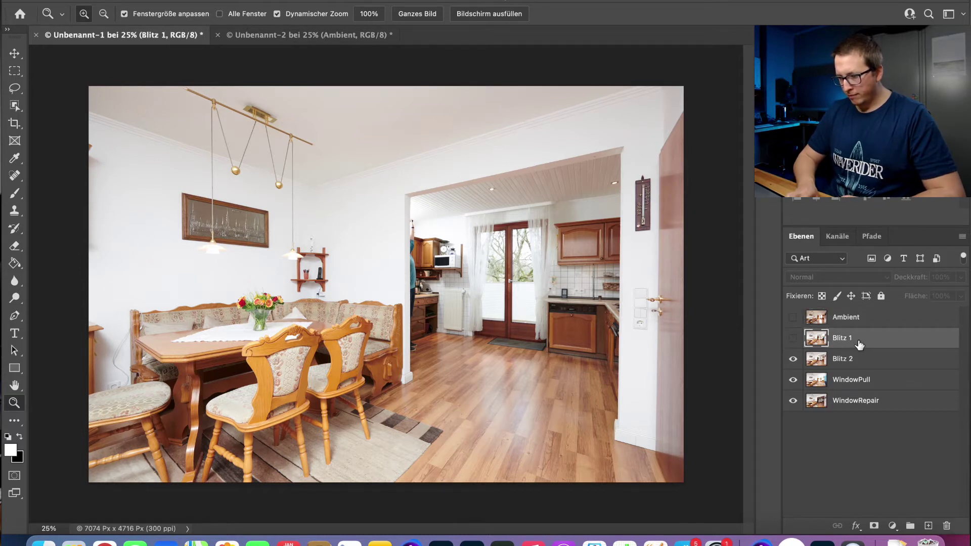
click(793, 381)
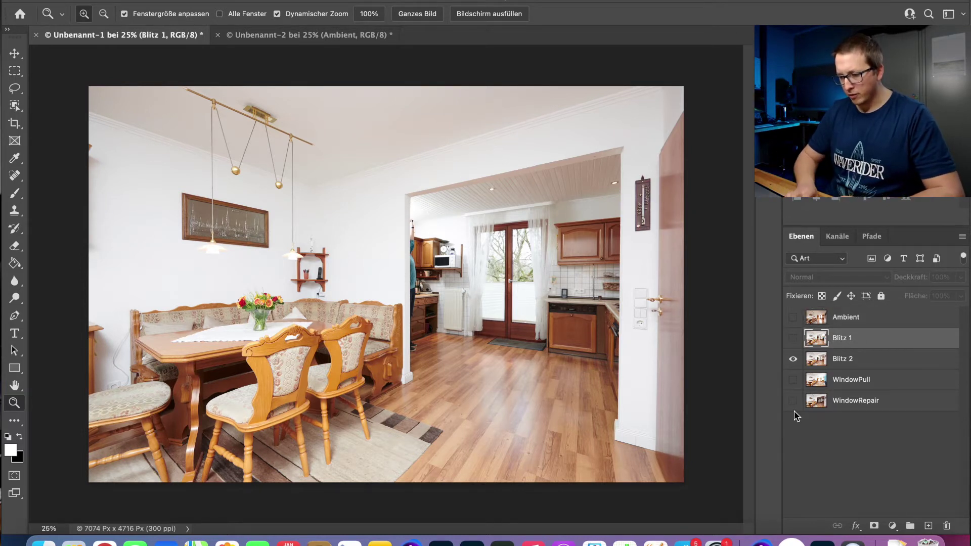
click(794, 402)
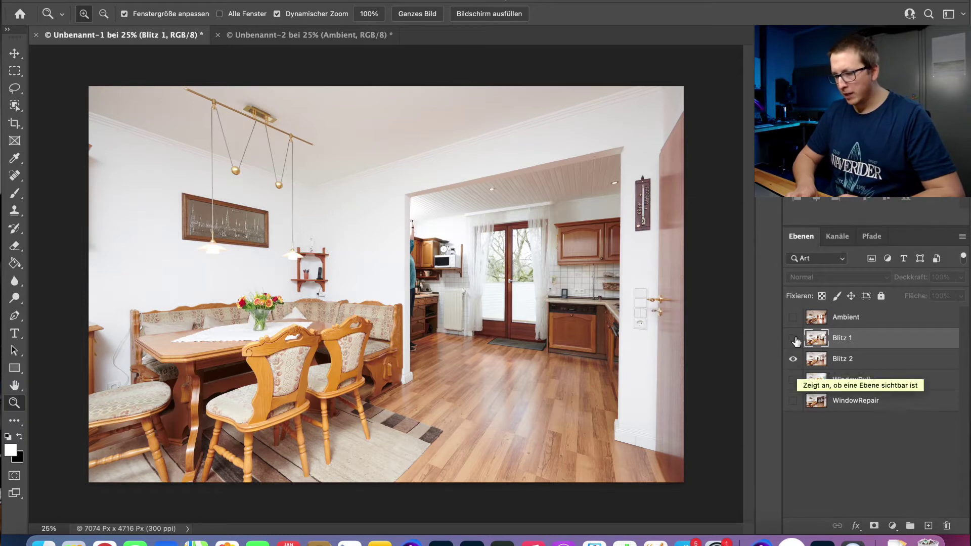
click(793, 338)
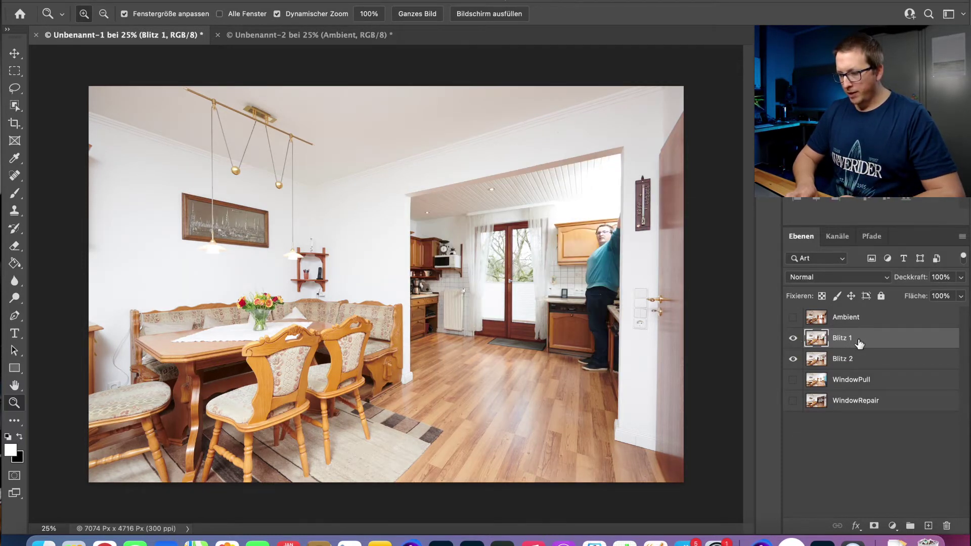
click(874, 527)
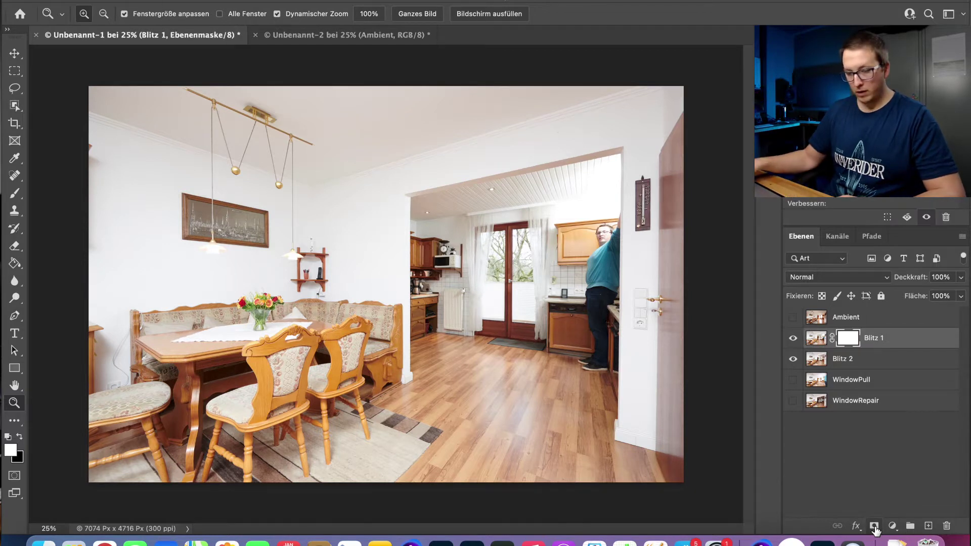
Paint black with an enlarged brush on Blitz 1's mask over the standing man.
key(b)
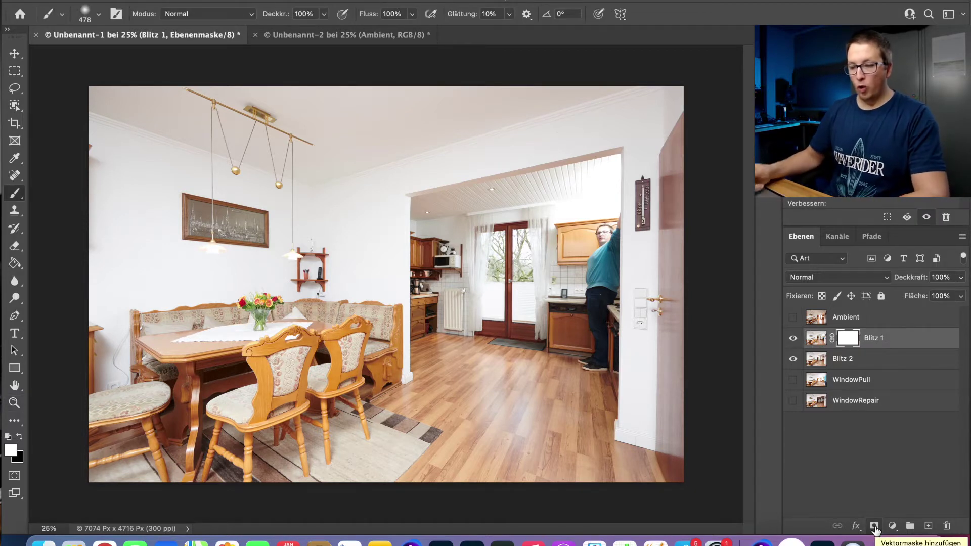
key(x)
drag(394, 231, 477, 236)
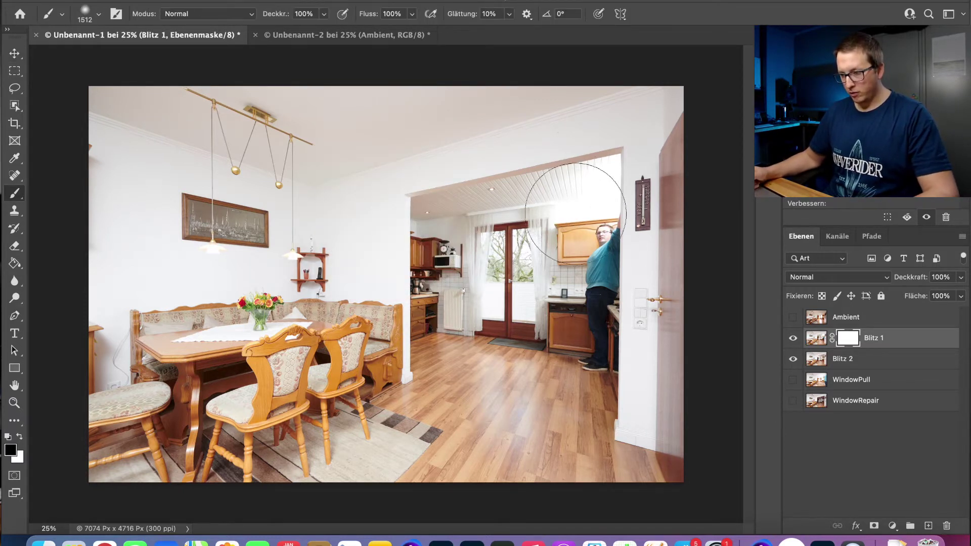
mouse_move(610, 208)
mouse_down()
mouse_move(580, 205)
mouse_move(601, 455)
mouse_up()
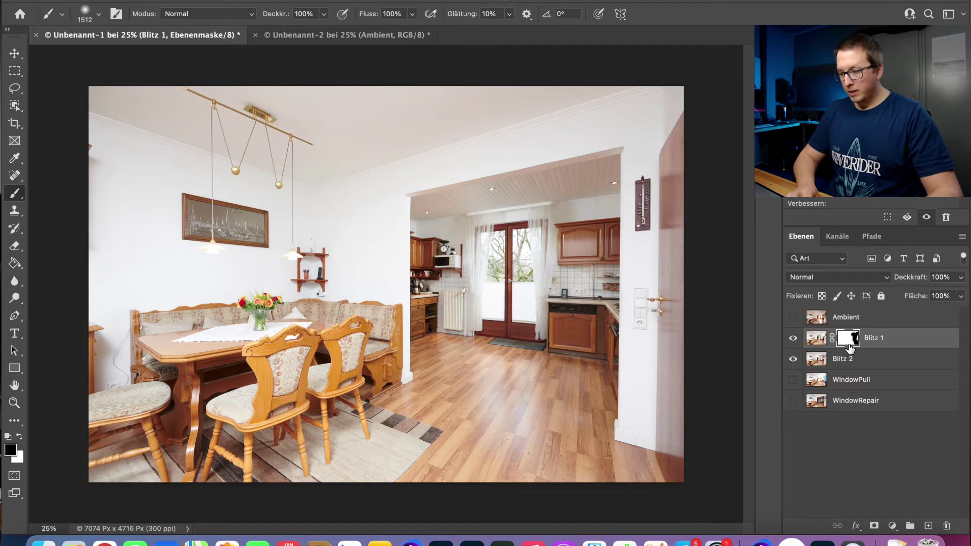
Compare the result by toggling Blitz 1's mask and visibility, then select Blitz 2 too.
shift+click(844, 340)
click(793, 339)
click(793, 338)
click(793, 338)
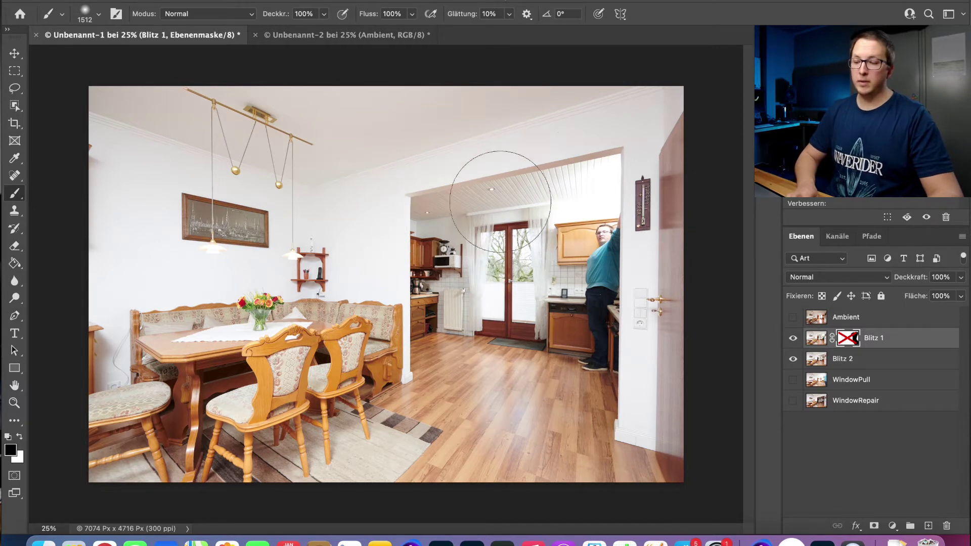
shift+click(850, 340)
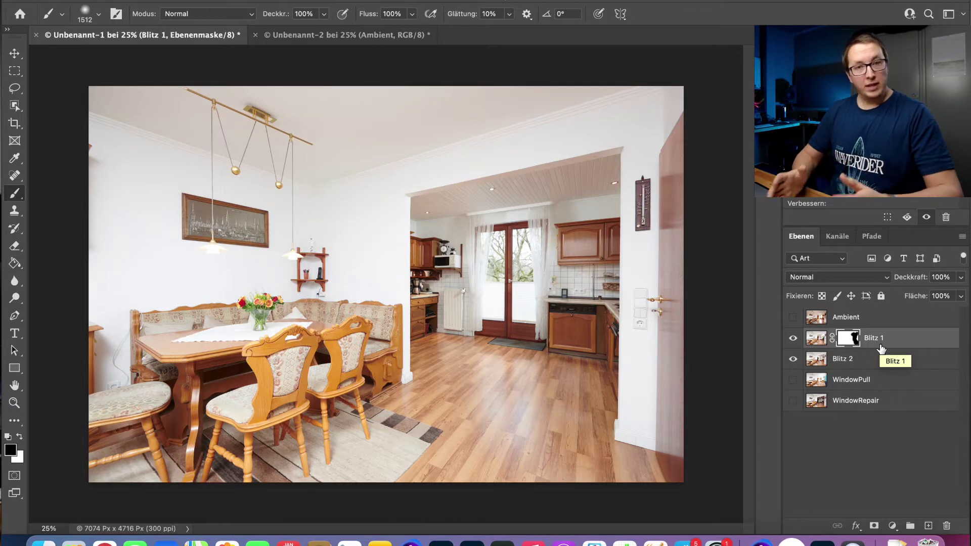
shift+click(862, 363)
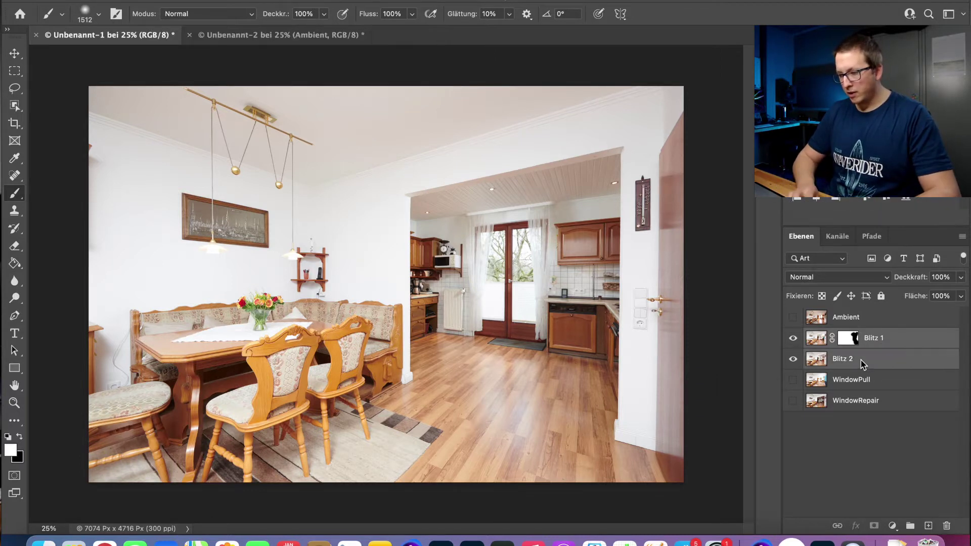
Merge Blitz 2 into Blitz 1, show Ambient and mask it with its RGB-channel brightness selection.
key(super+e)
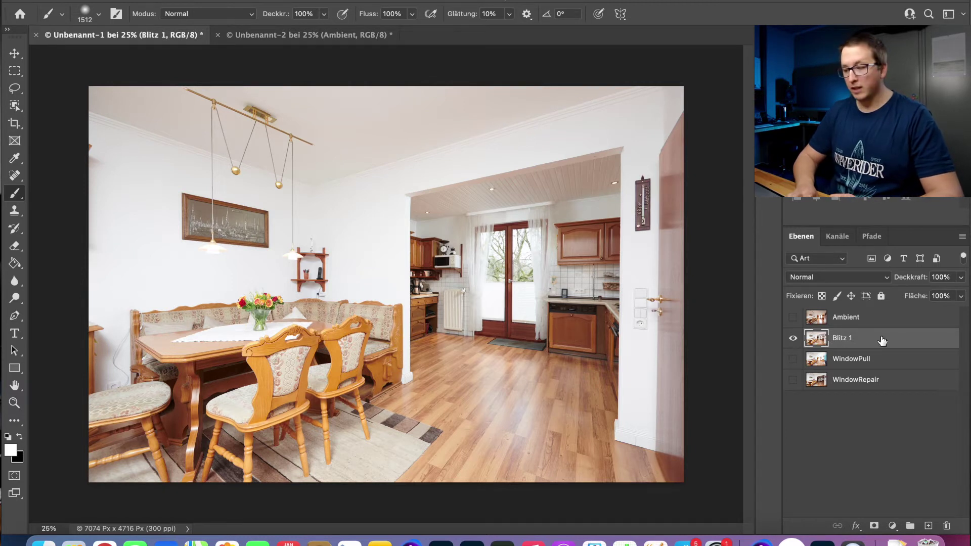
click(854, 321)
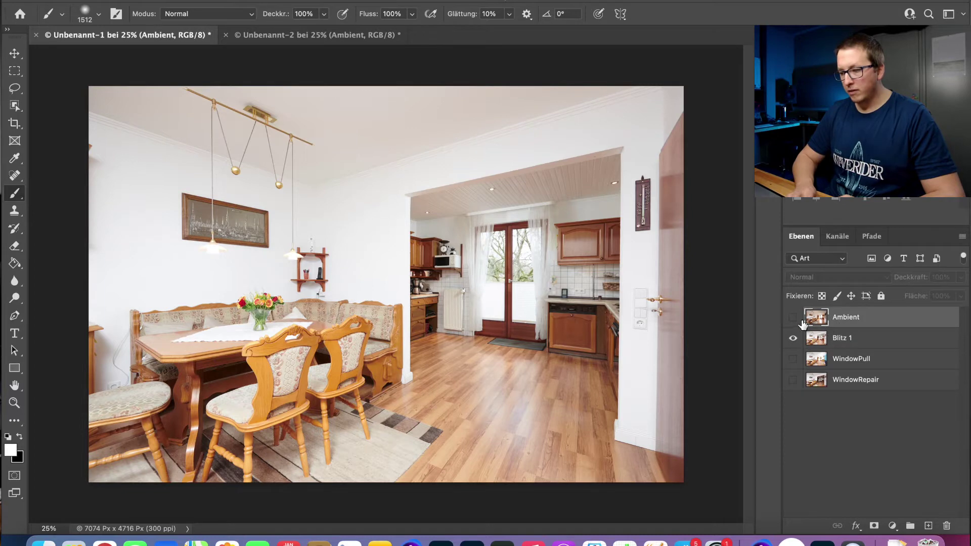
click(793, 317)
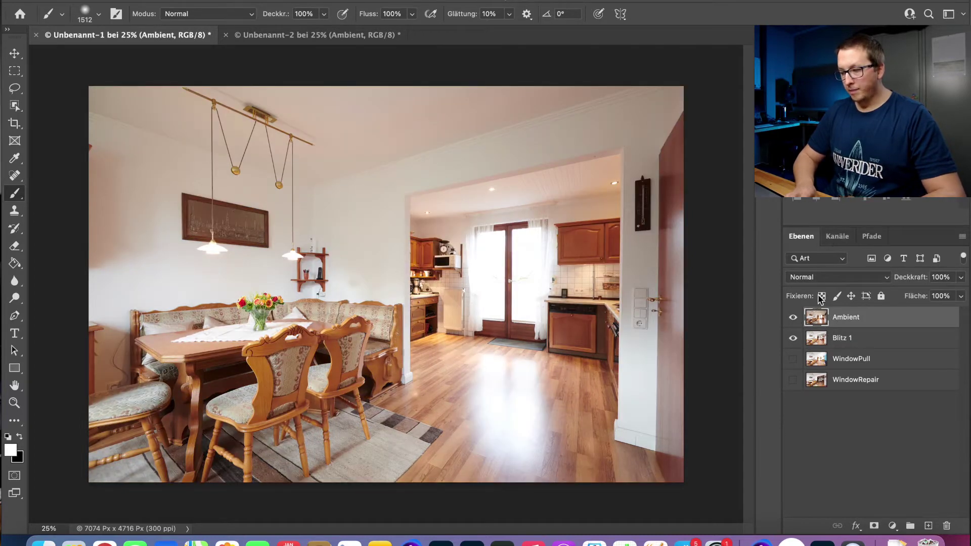
click(838, 237)
super+click(804, 261)
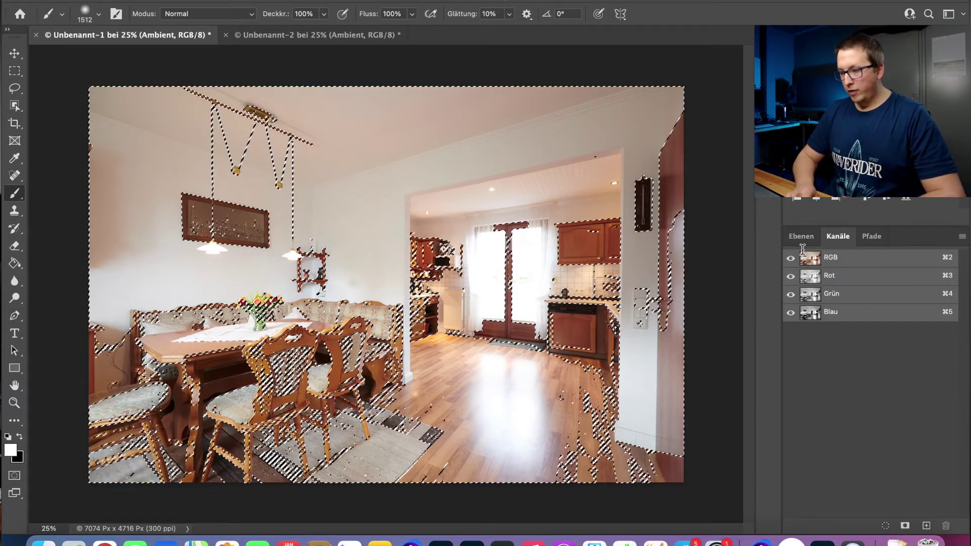
click(801, 237)
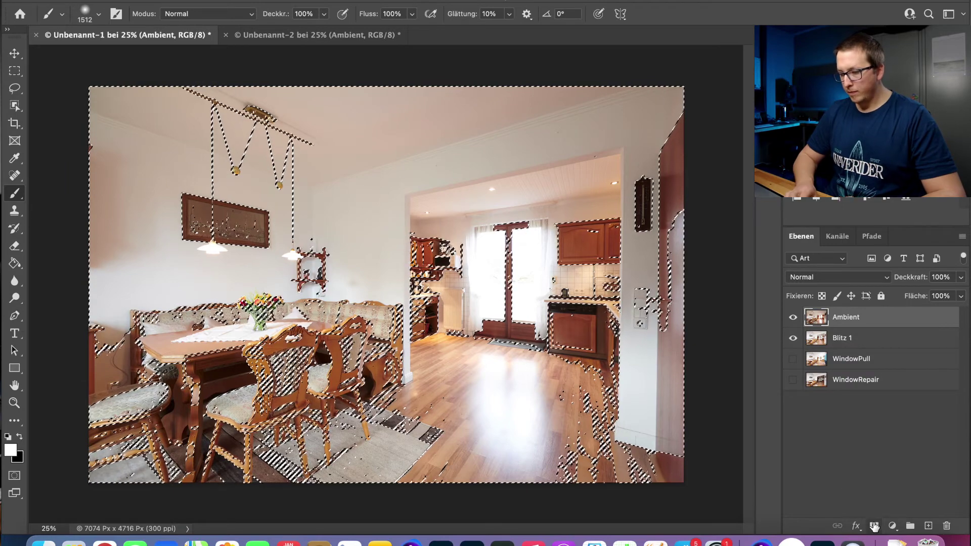
click(874, 527)
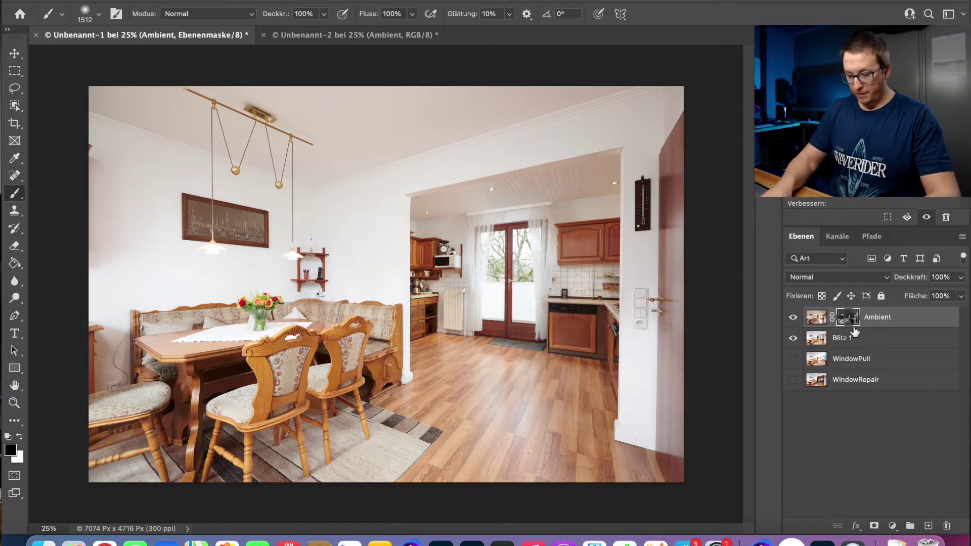
Set the brush to 8% flow with a larger size and Ambient's blend mode to Luminanz.
key(shift+8)
drag(400, 190, 425, 191)
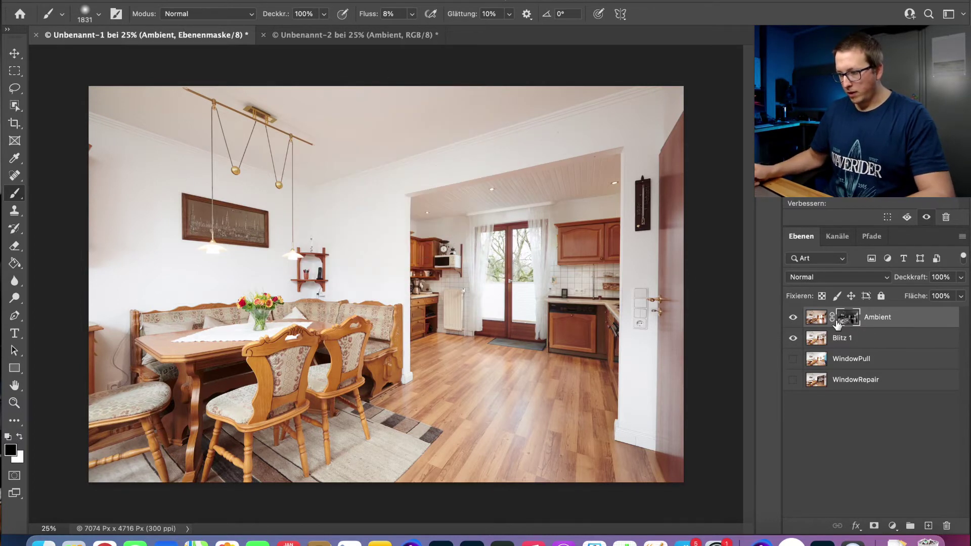
click(809, 281)
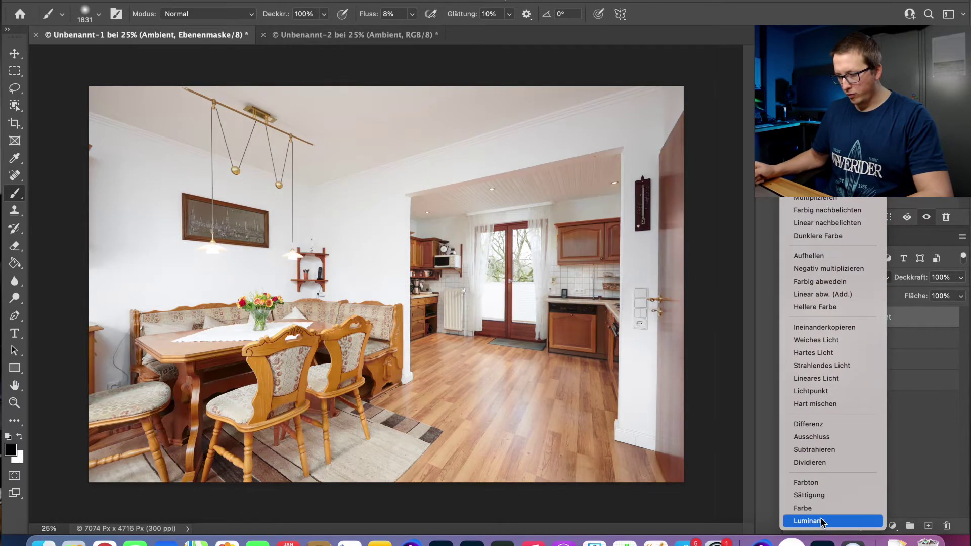
click(818, 522)
Brush Ambient's mask over the kitchen floor, softly hiding the ambient exposure there in black.
key(super+2)
key(x)
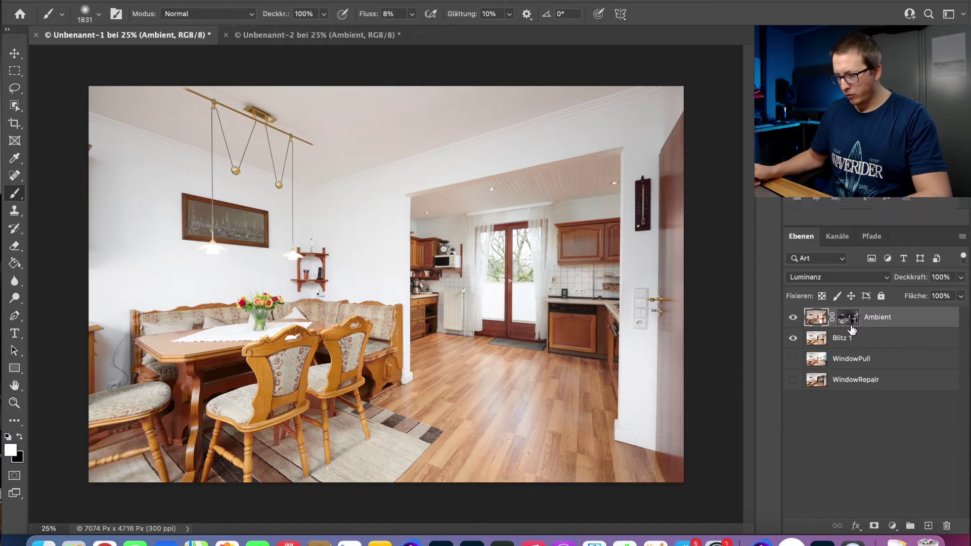
click(848, 317)
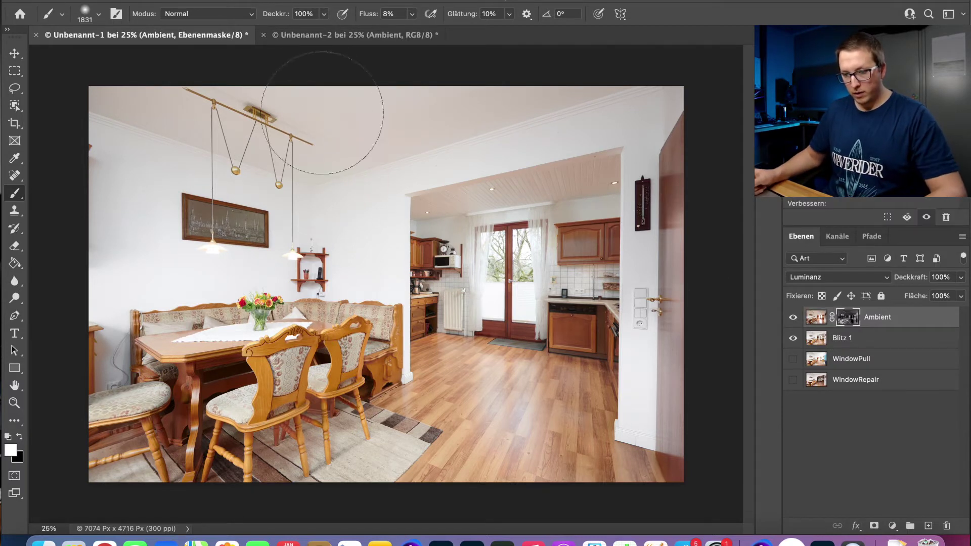
drag(294, 125, 308, 125)
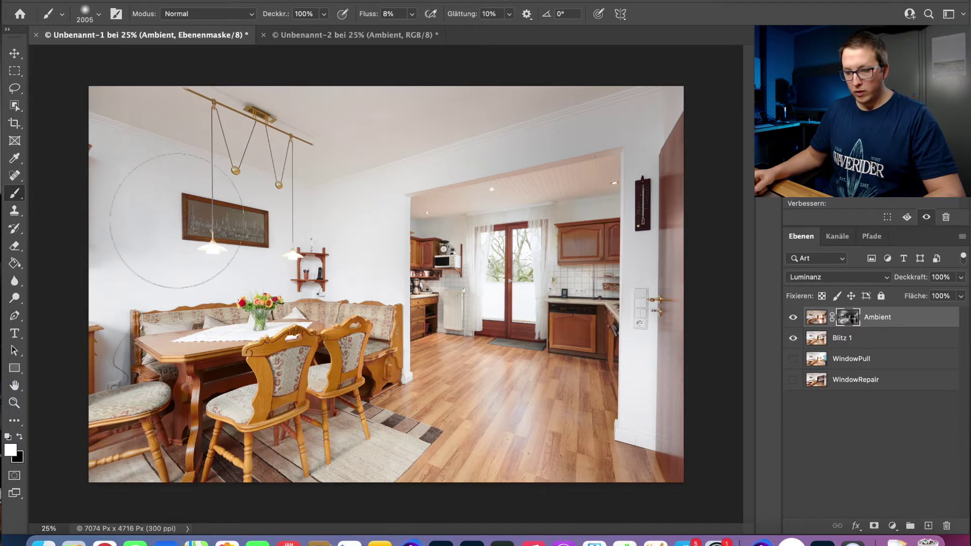
drag(505, 357, 510, 435)
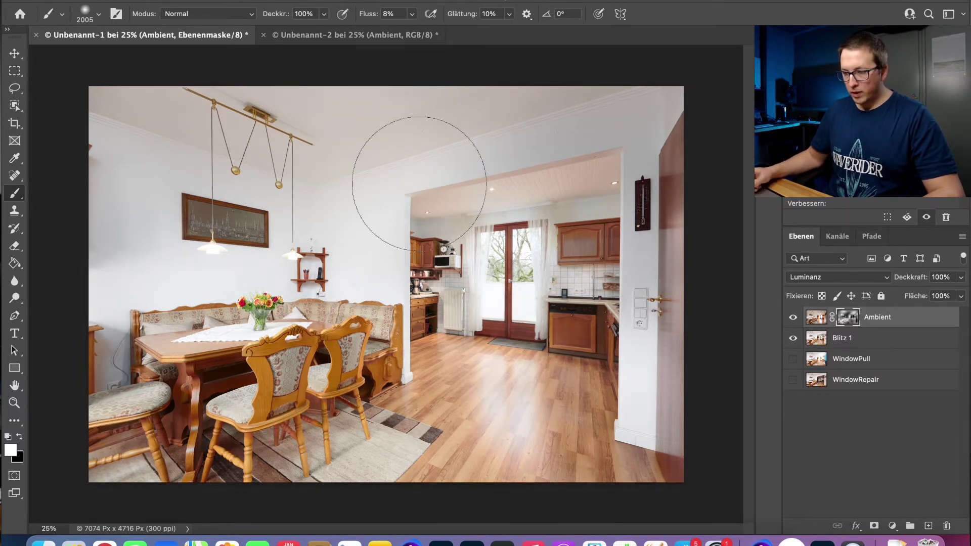
key(x)
key(x)
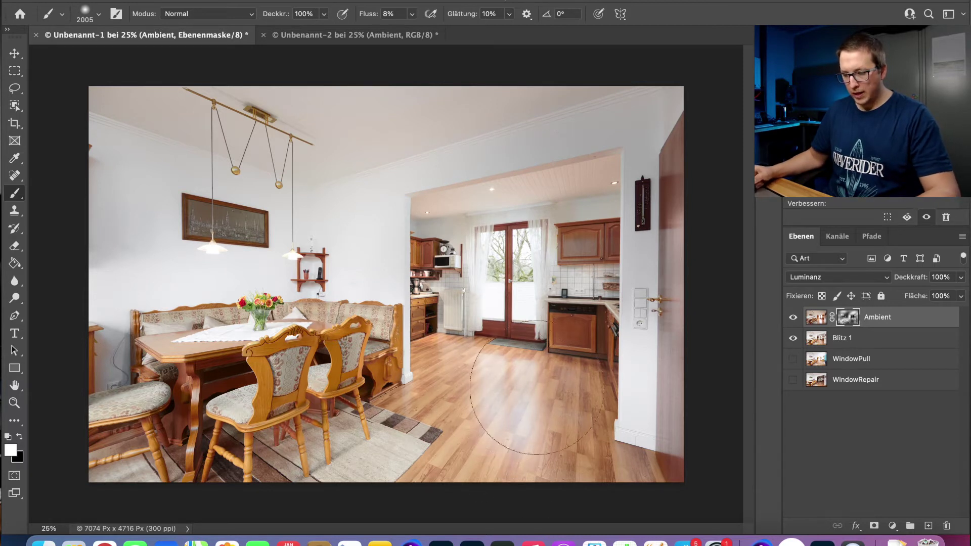
drag(500, 377, 502, 427)
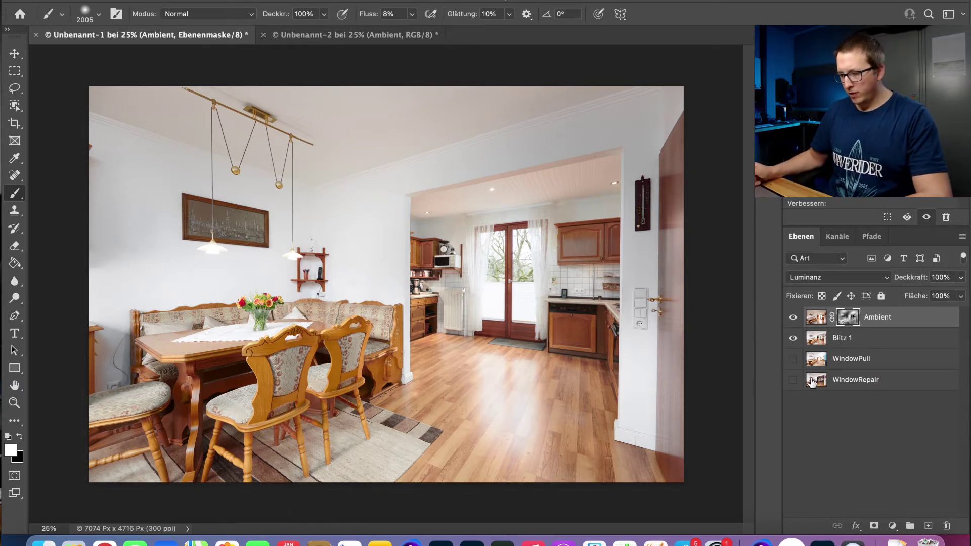
click(845, 364)
Move WindowPull above Ambient, give it a black mask and the Abdunkeln blend mode.
click(793, 359)
mouse_move(872, 360)
mouse_down()
mouse_move(877, 313)
mouse_move(869, 324)
mouse_up()
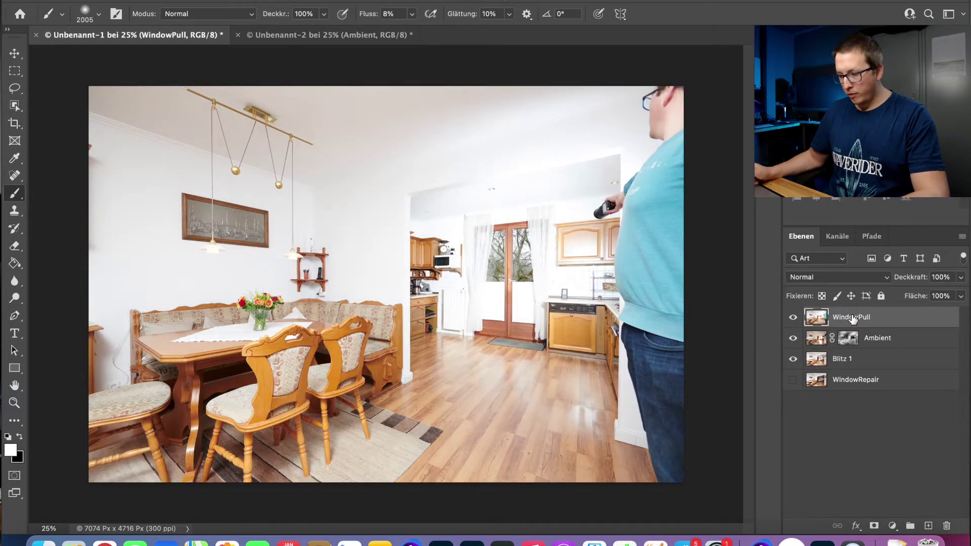
key(z)
mouse_move(511, 255)
mouse_down()
mouse_move(587, 386)
mouse_move(524, 318)
mouse_up()
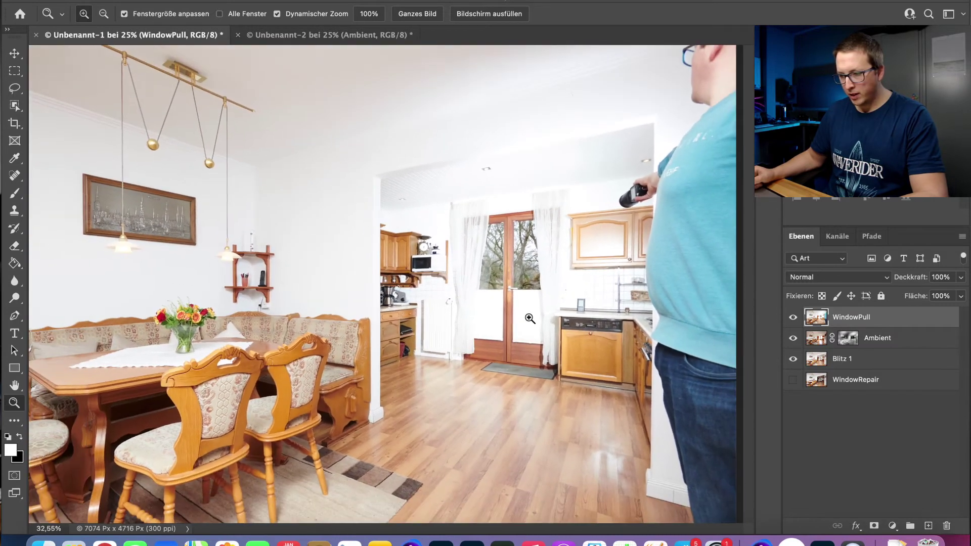
alt+click(874, 526)
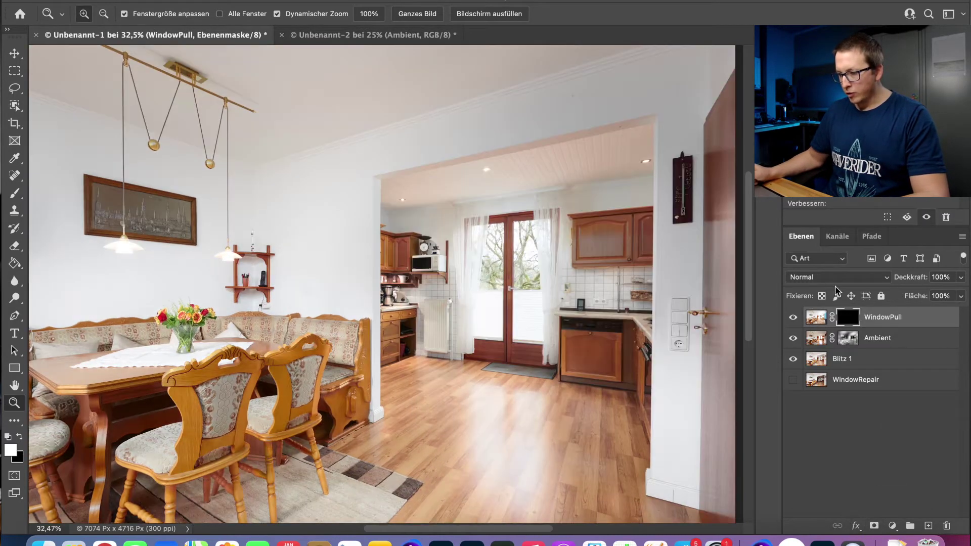
click(829, 277)
click(819, 310)
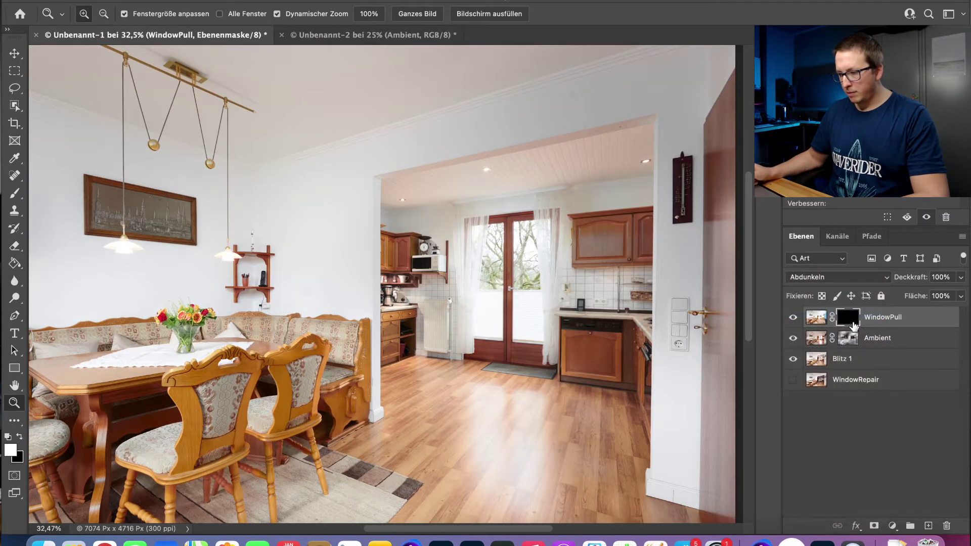
Size a 100%-flow brush to the kitchen door window on the mask, then zoom out to the room.
key(b)
drag(533, 234, 409, 228)
key(shift+0)
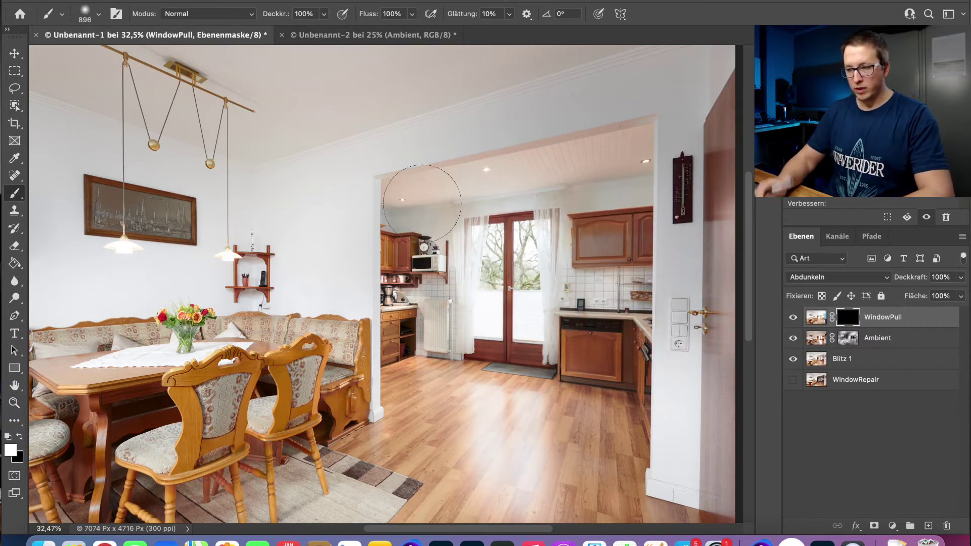
mouse_move(512, 238)
mouse_down()
mouse_move(470, 243)
mouse_move(510, 278)
mouse_up()
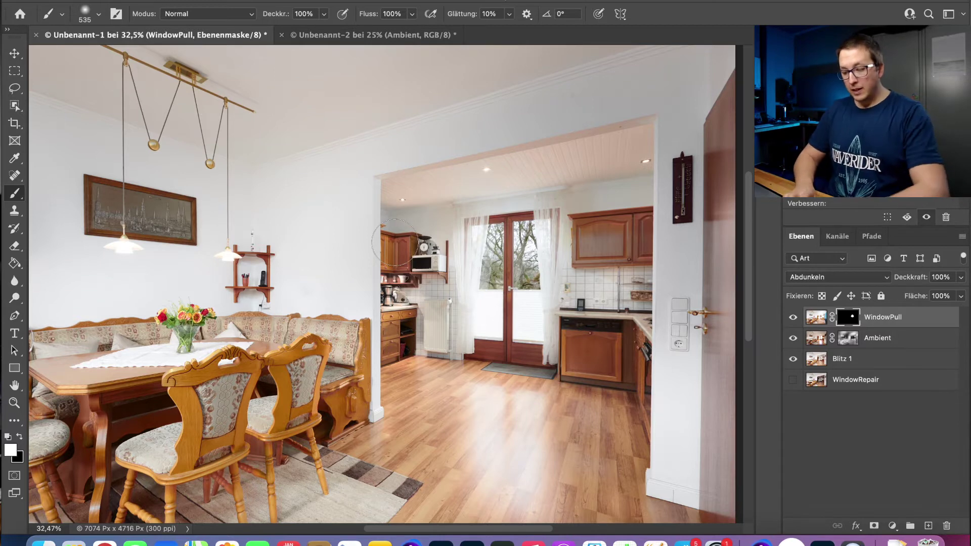
key(z)
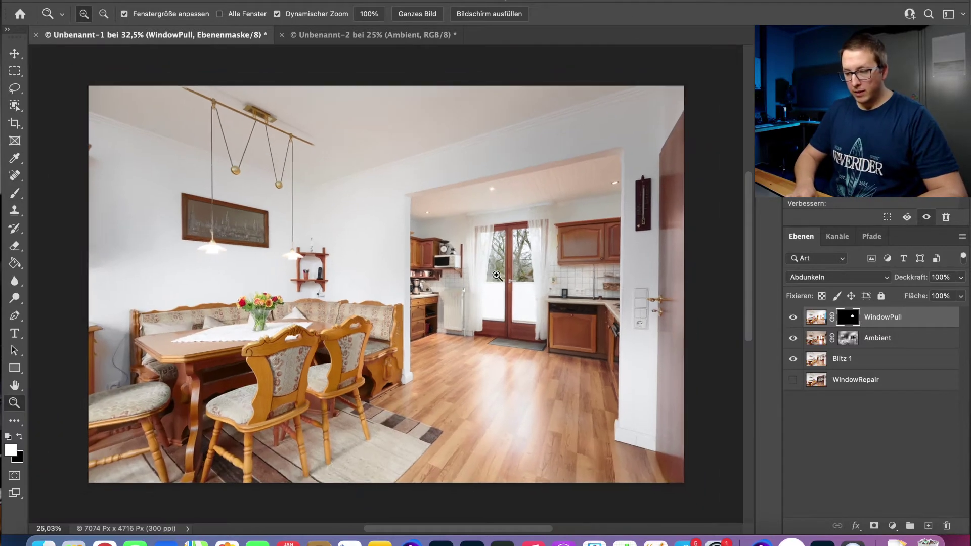
alt+click(486, 270)
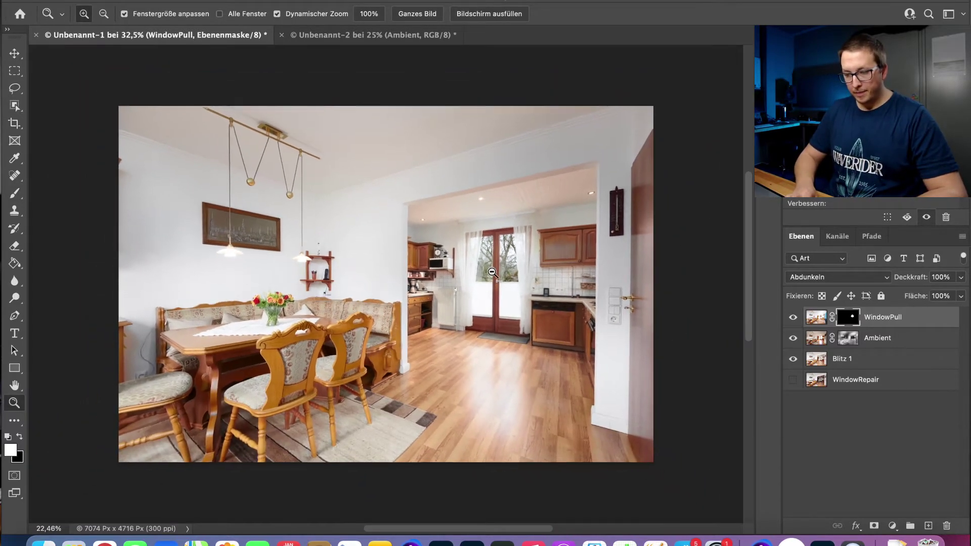
drag(492, 272, 495, 274)
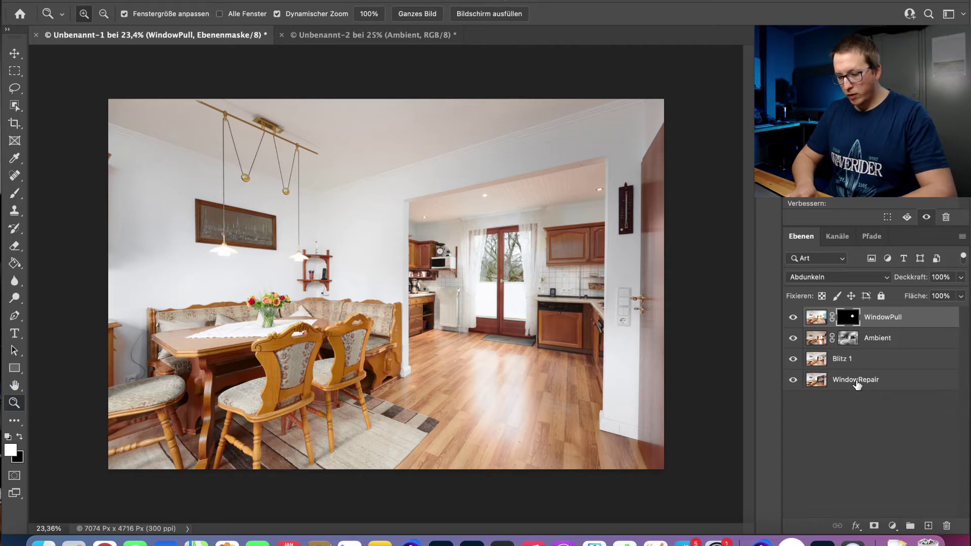
Drag WindowRepair to the top of the layer stack and zoom in on the kitchen door.
key(v)
mouse_move(855, 379)
mouse_down()
mouse_move(865, 299)
mouse_move(866, 314)
mouse_up()
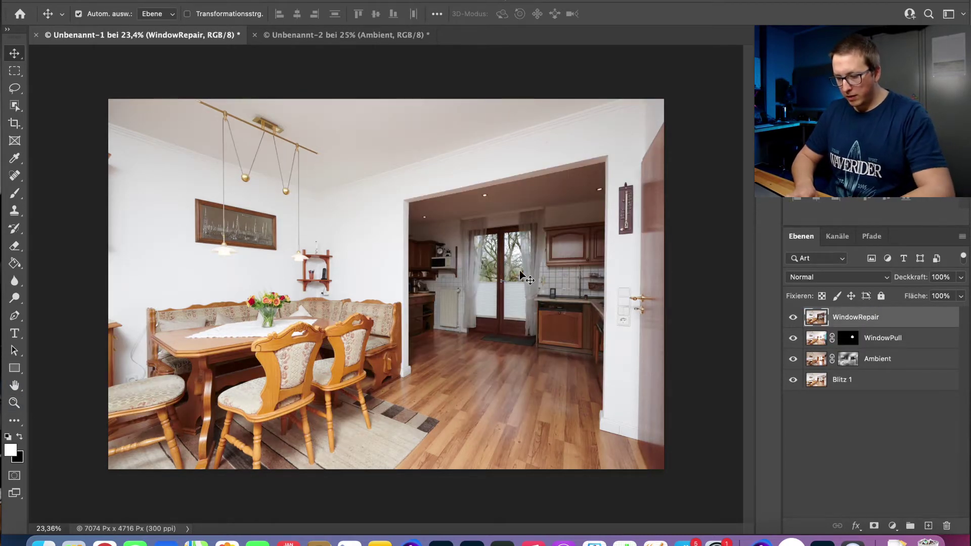
key(z)
drag(501, 259, 568, 346)
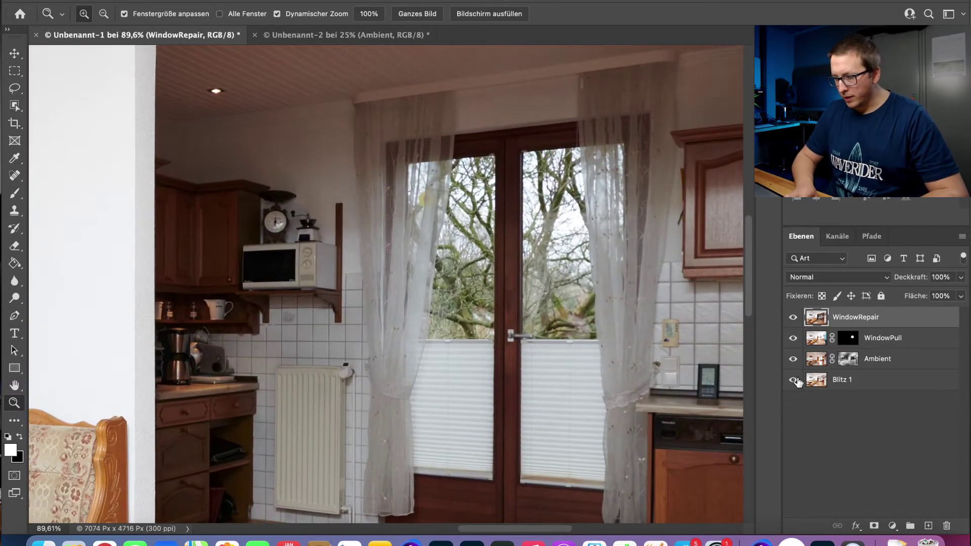
Compare the door window by hiding WindowRepair and disabling WindowPull's mask, then show WindowRepair again.
click(793, 319)
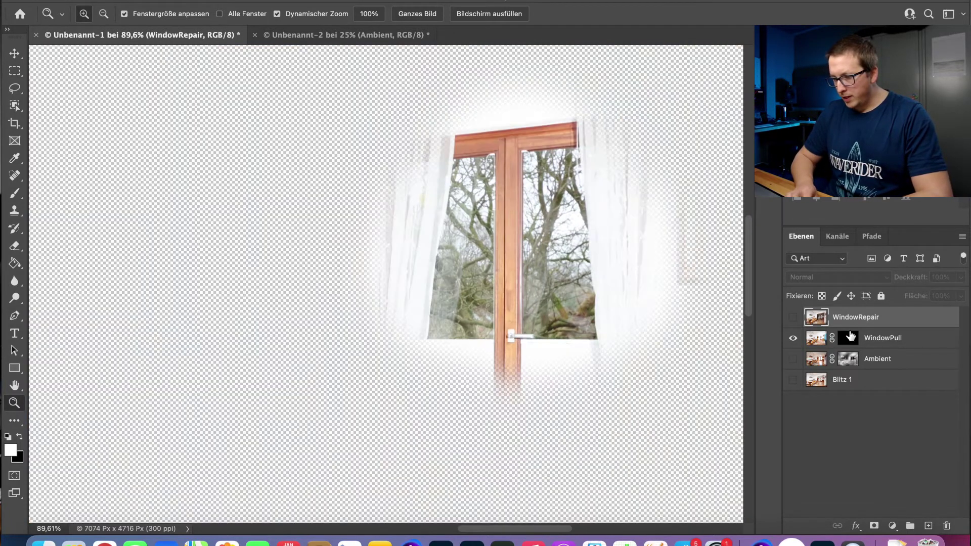
shift+click(850, 337)
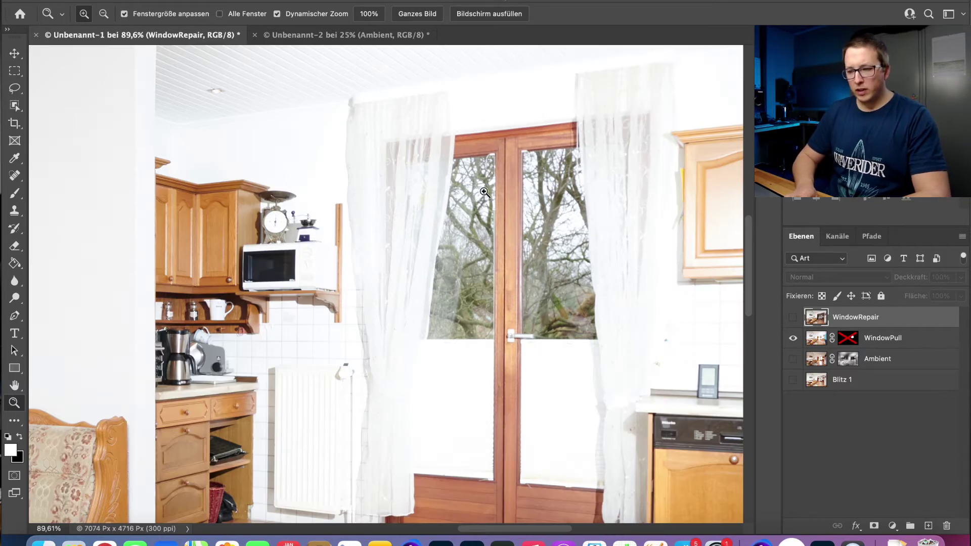
click(455, 258)
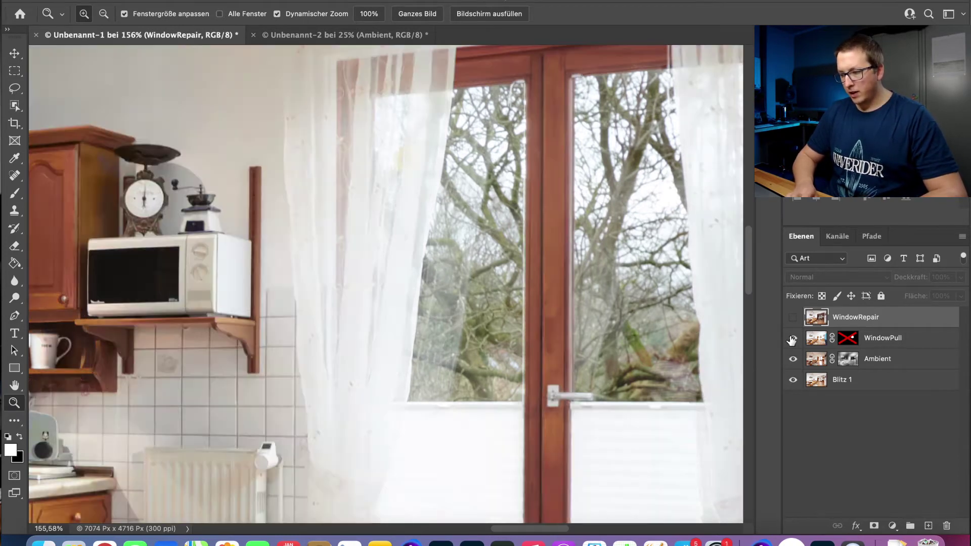
click(792, 317)
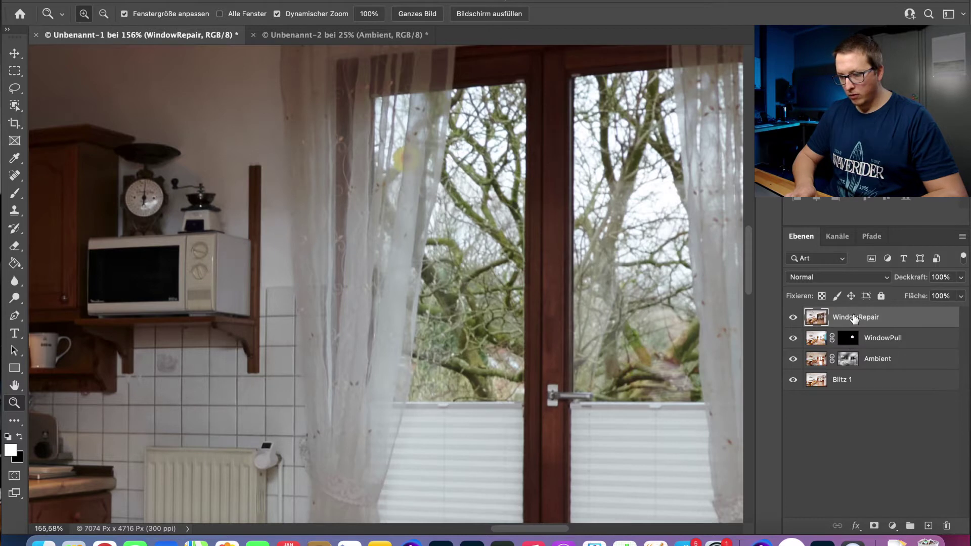
key(shift+l)
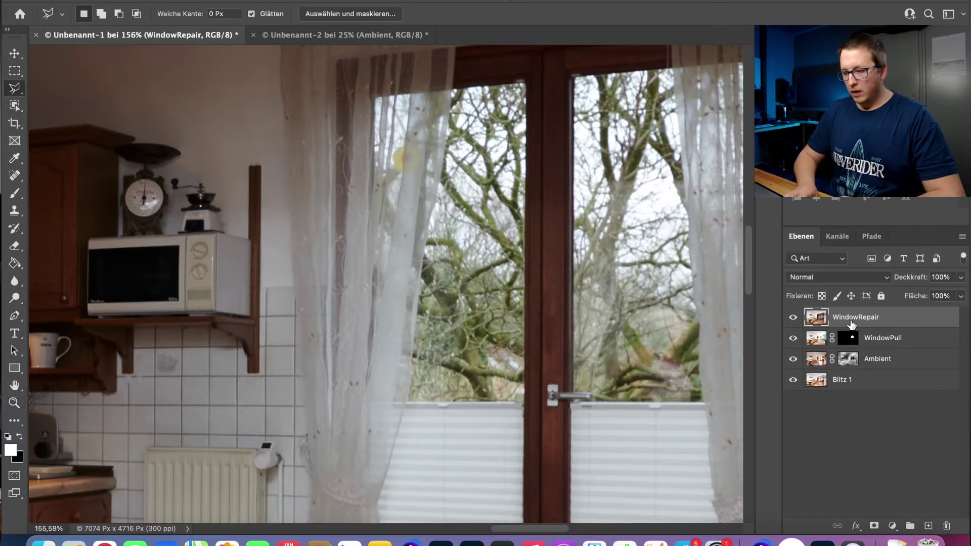
Add a black mask to WindowRepair and select the left door-window pane with the Polygonal Lasso.
alt+click(874, 528)
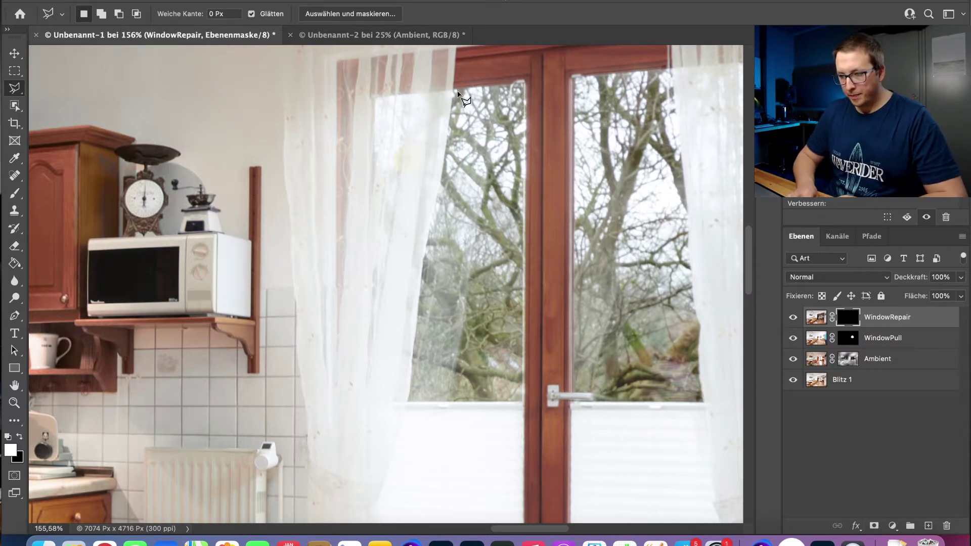
click(454, 91)
click(522, 86)
click(520, 398)
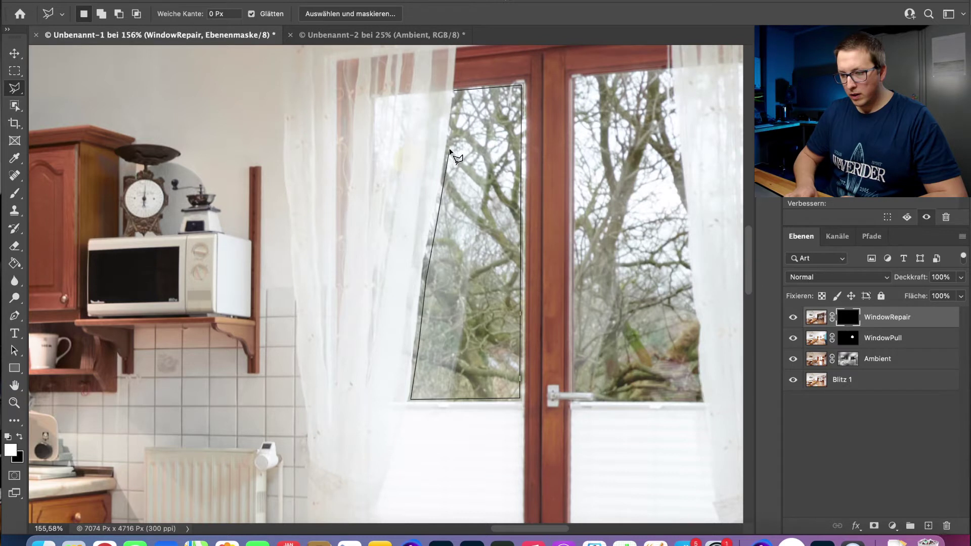
click(454, 90)
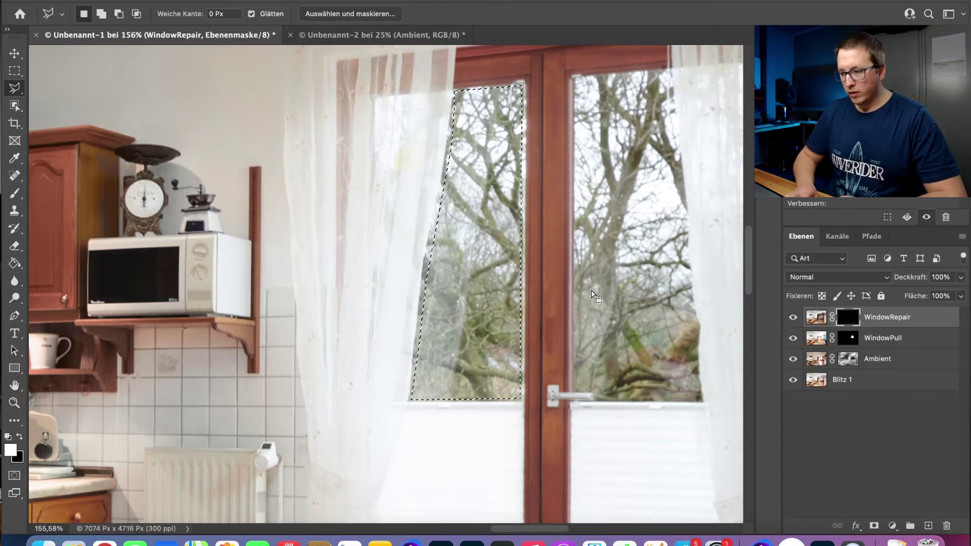
Paint white inside the left pane to reveal the repaired trees, then zoom out and toggle WindowRepair to compare.
key(b)
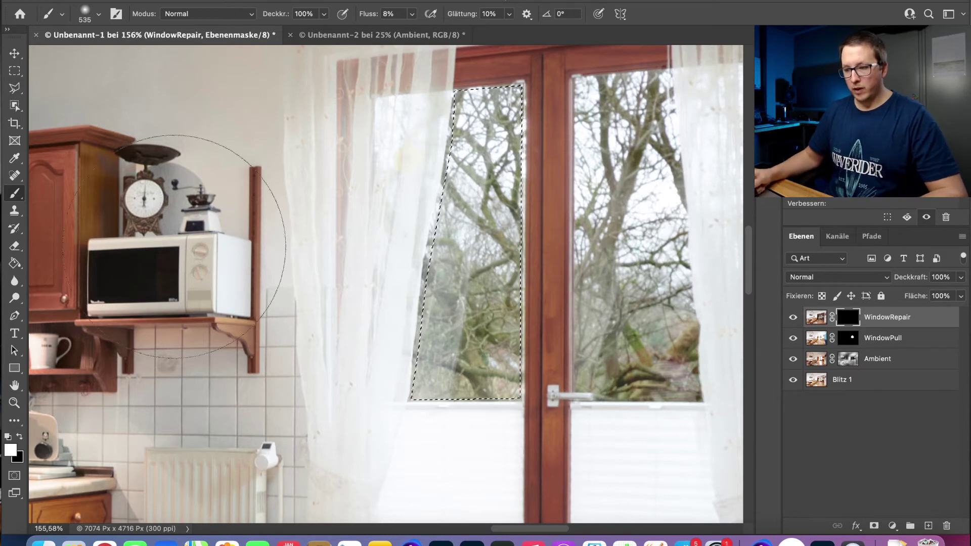
drag(452, 221, 422, 304)
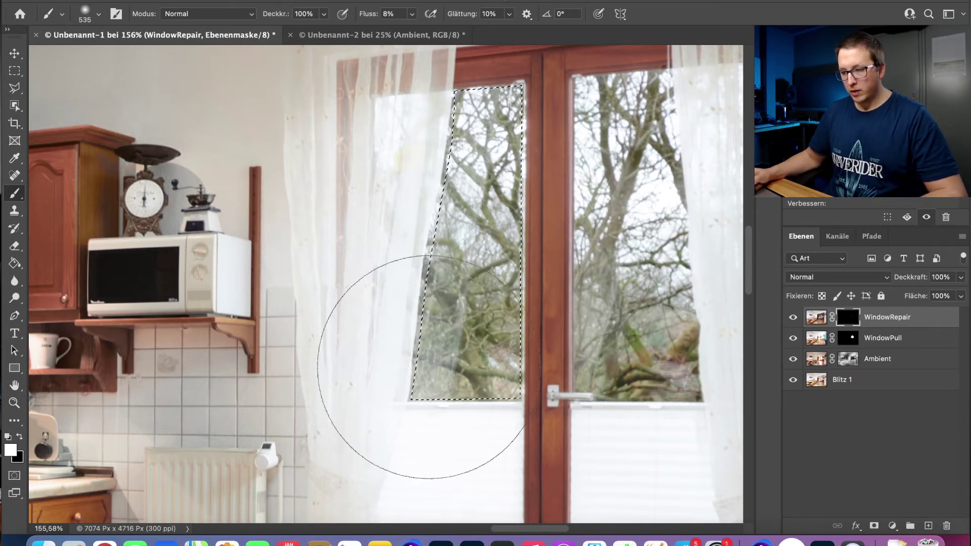
mouse_move(418, 401)
mouse_down()
mouse_move(433, 206)
mouse_move(412, 373)
mouse_move(444, 325)
mouse_move(449, 371)
mouse_up()
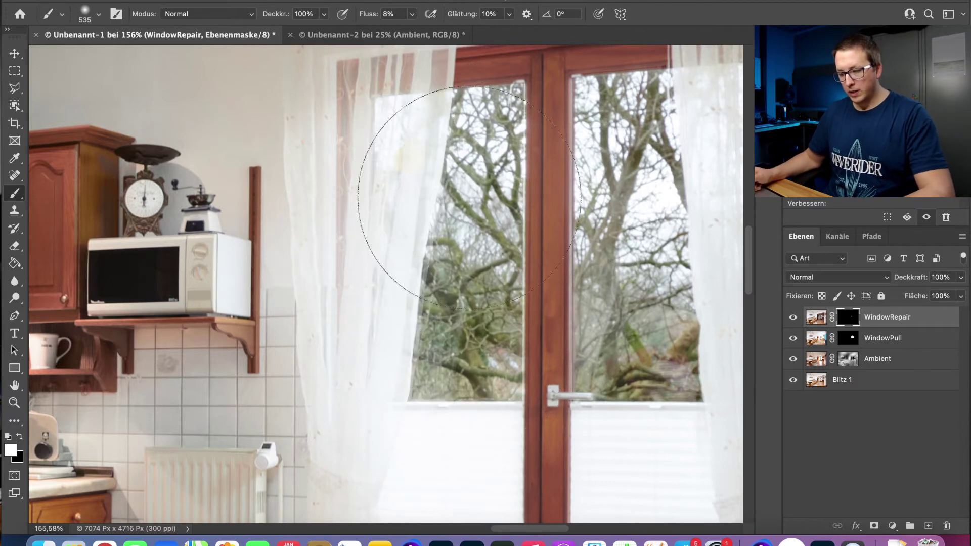
key(z)
drag(412, 173, 353, 123)
click(794, 318)
click(794, 319)
click(794, 318)
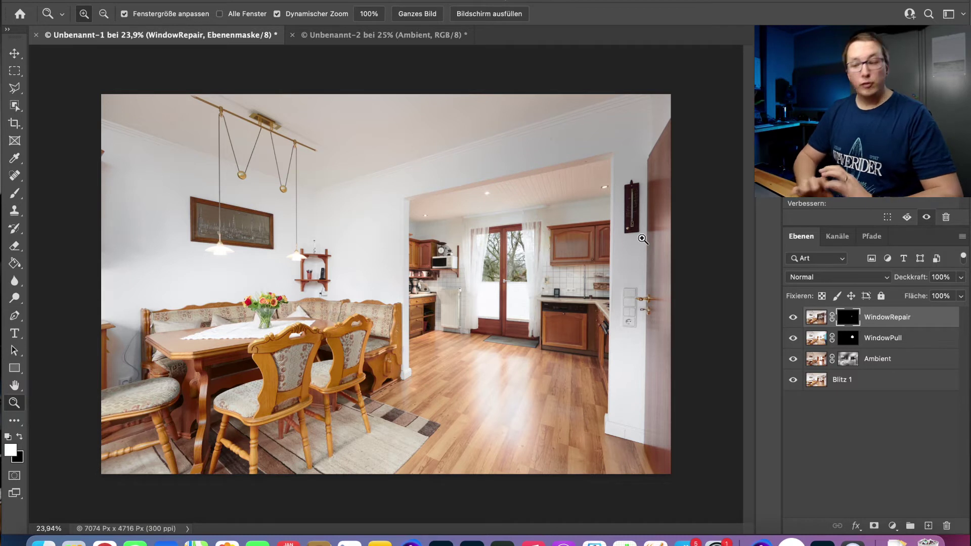
Select the Ambient layer in the living-room document.
click(872, 343)
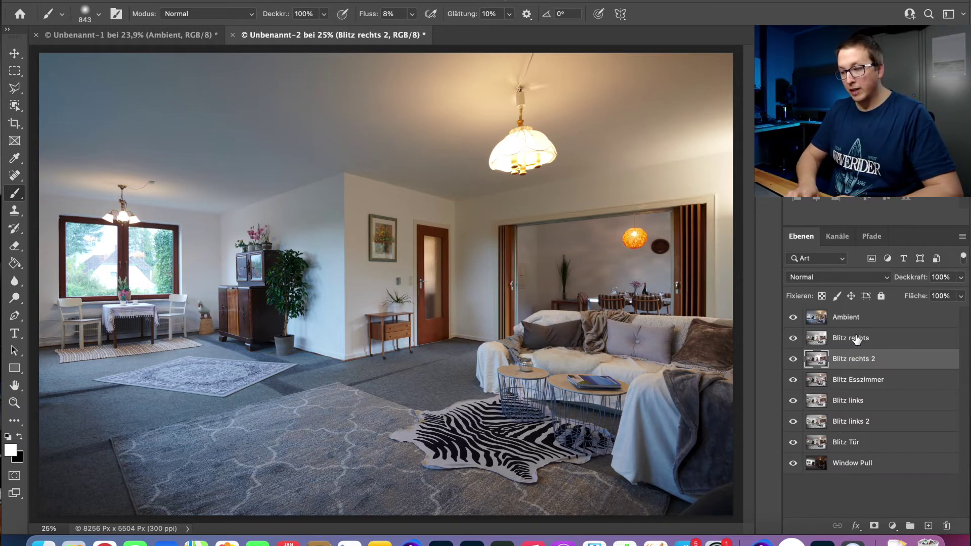
Hide Ambient and Blitz rechts, toggling Blitz rechts 2 to see what it lights.
click(793, 319)
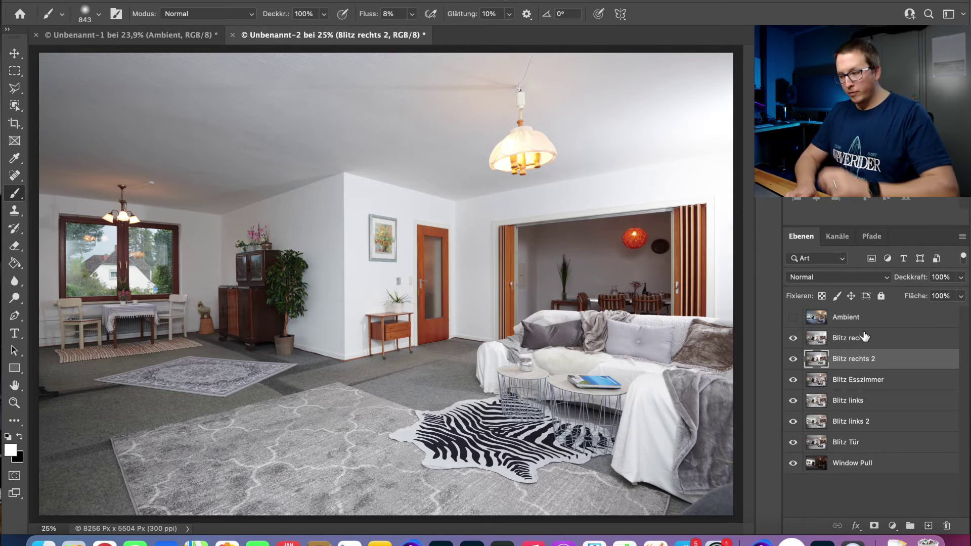
click(851, 344)
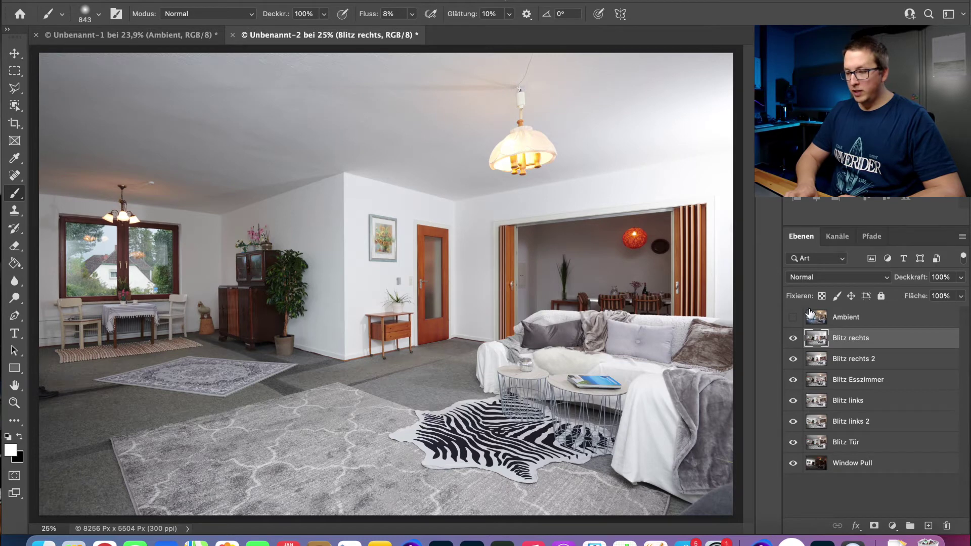
click(793, 339)
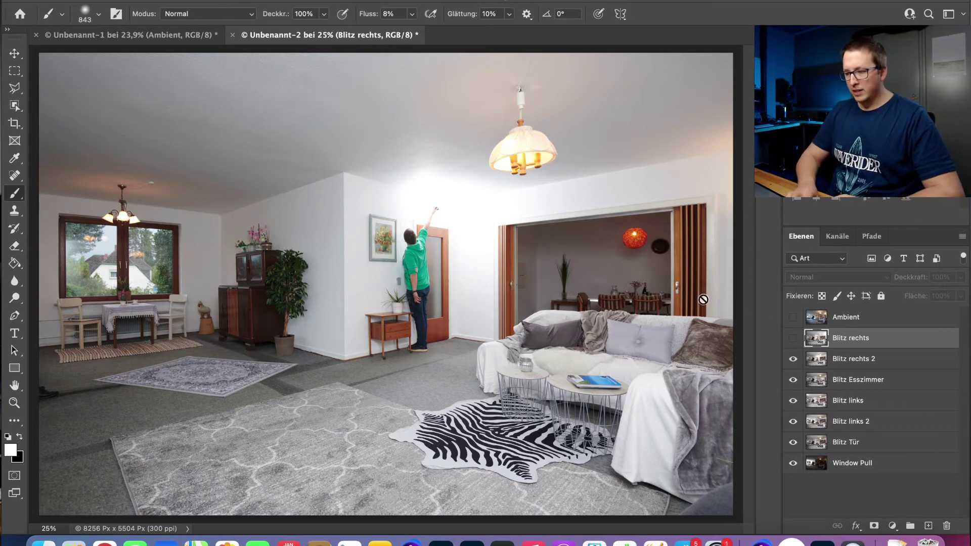
click(793, 359)
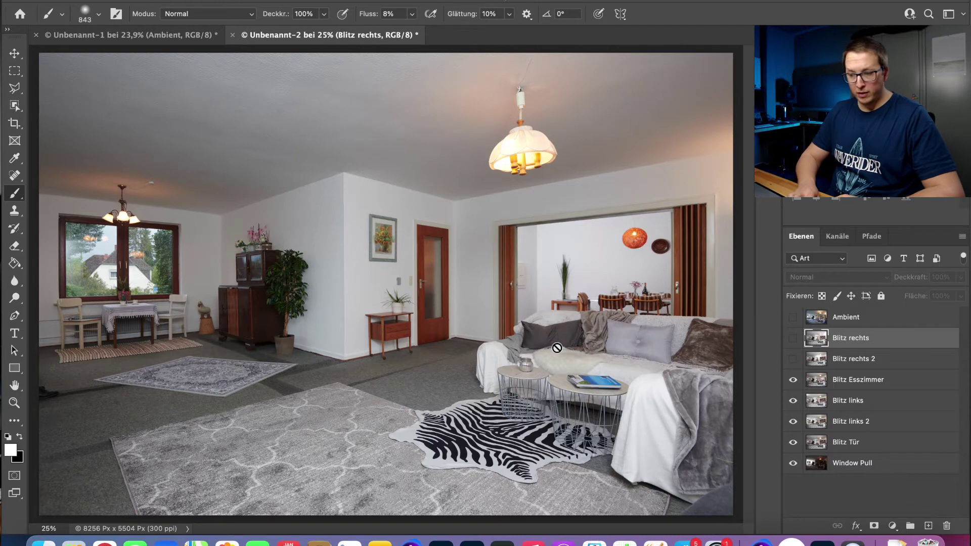
click(792, 359)
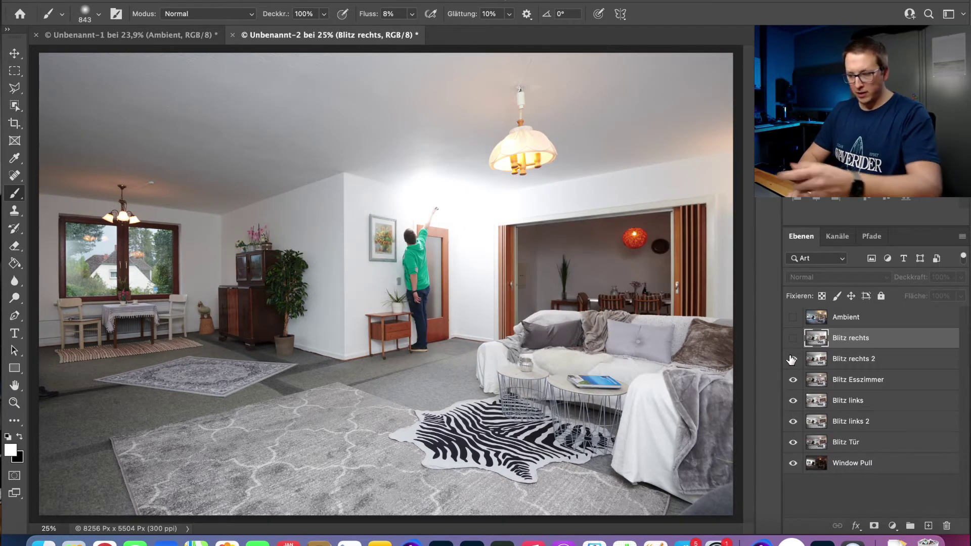
click(792, 360)
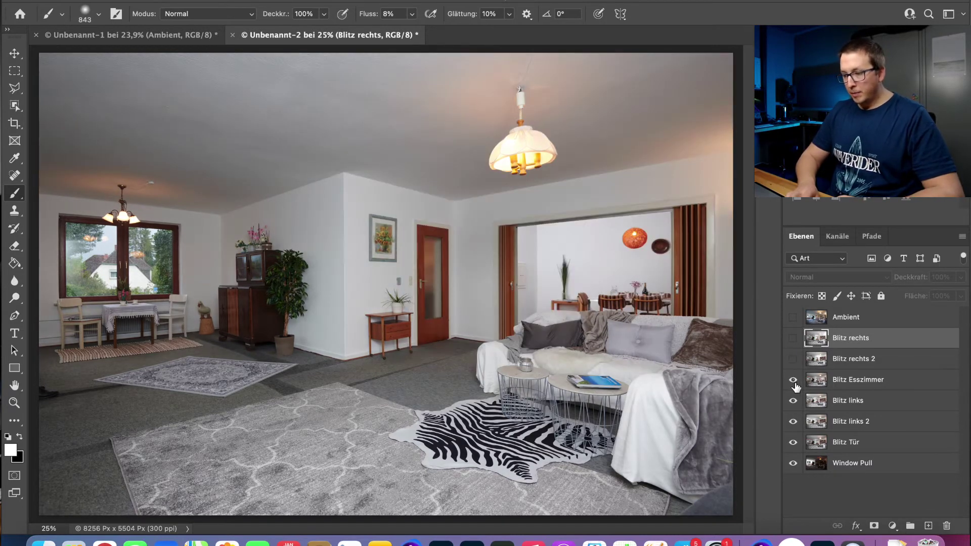
Toggle Blitz Esszimmer, Blitz links and Blitz links 2, then show every layer except Ambient.
click(793, 380)
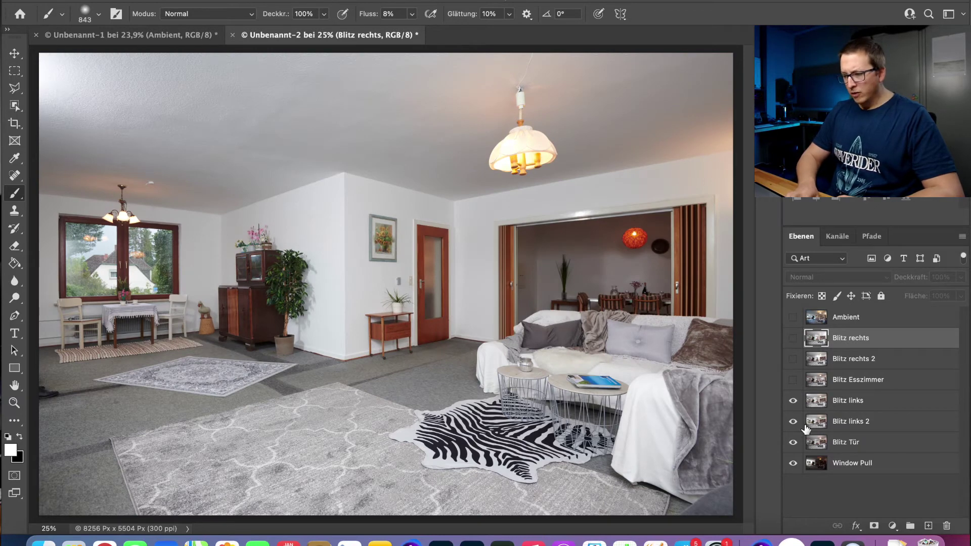
click(792, 402)
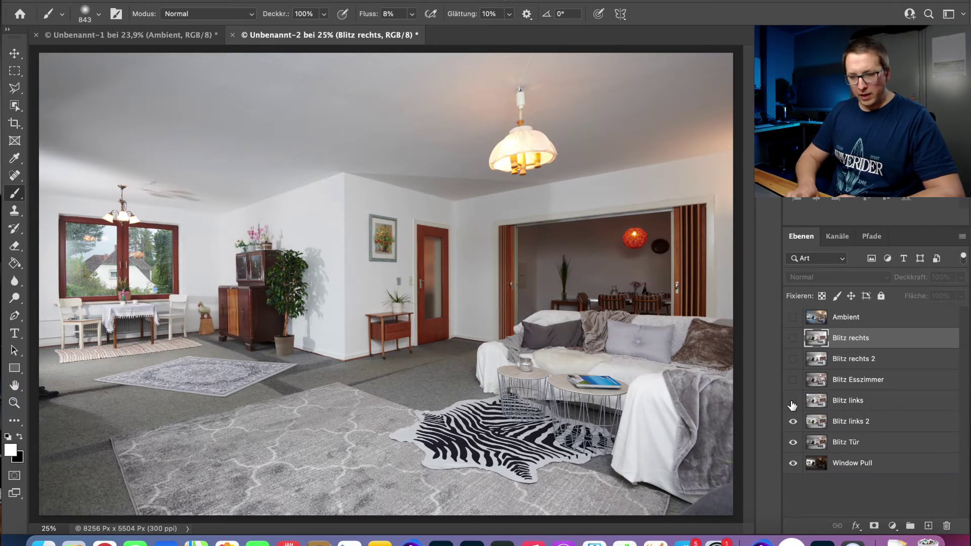
click(792, 402)
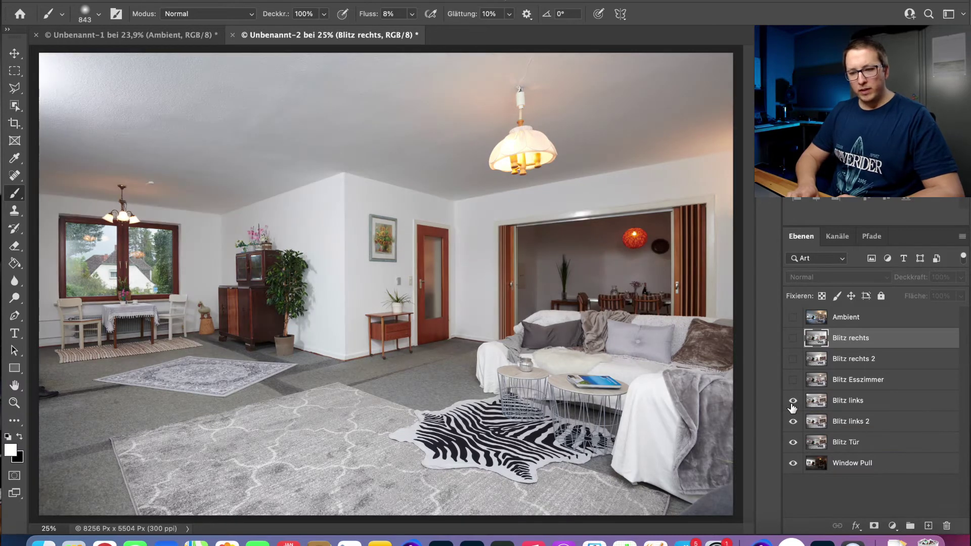
click(792, 402)
click(792, 407)
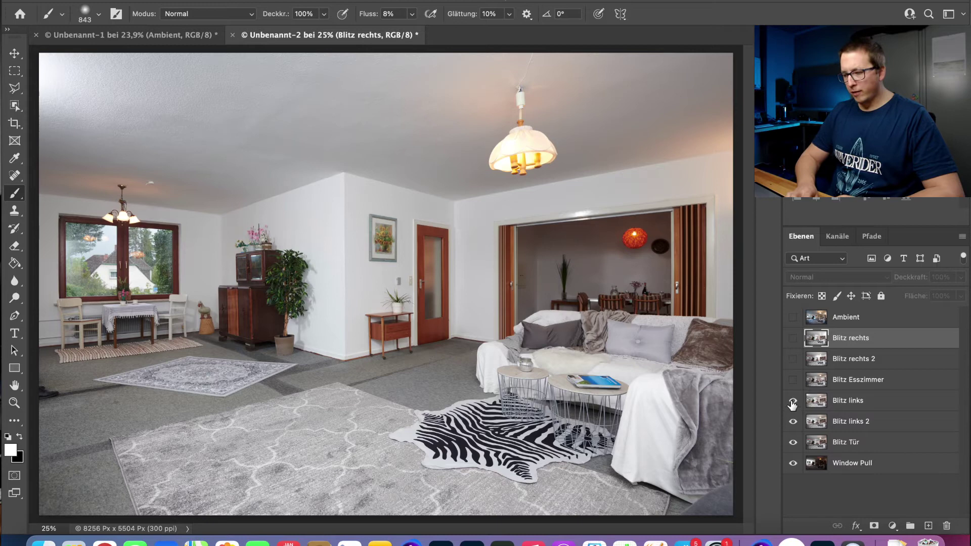
click(792, 403)
click(793, 422)
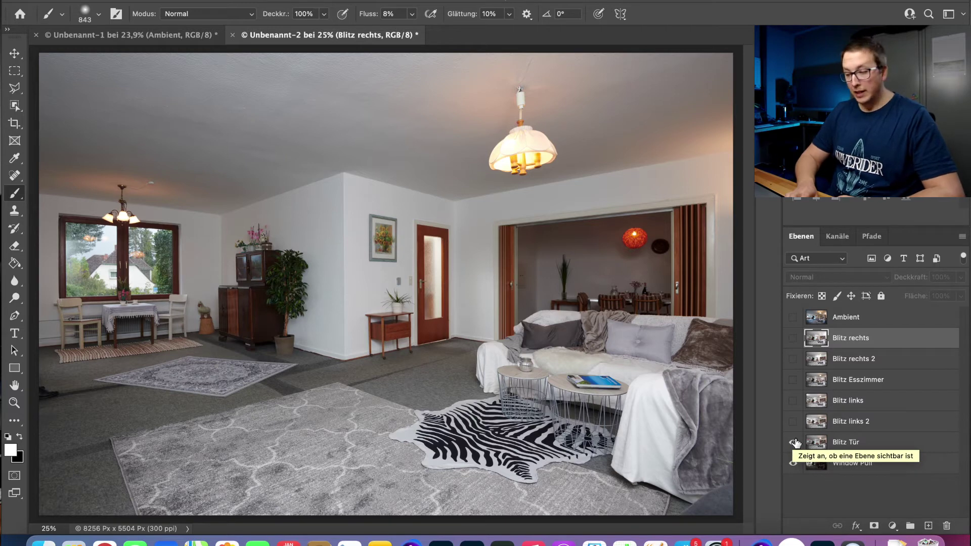
drag(795, 427, 792, 317)
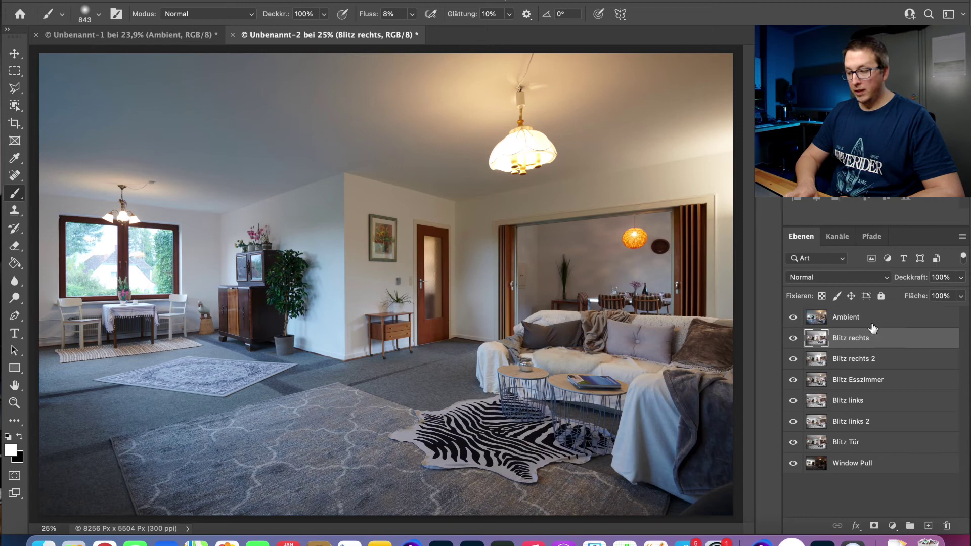
click(793, 318)
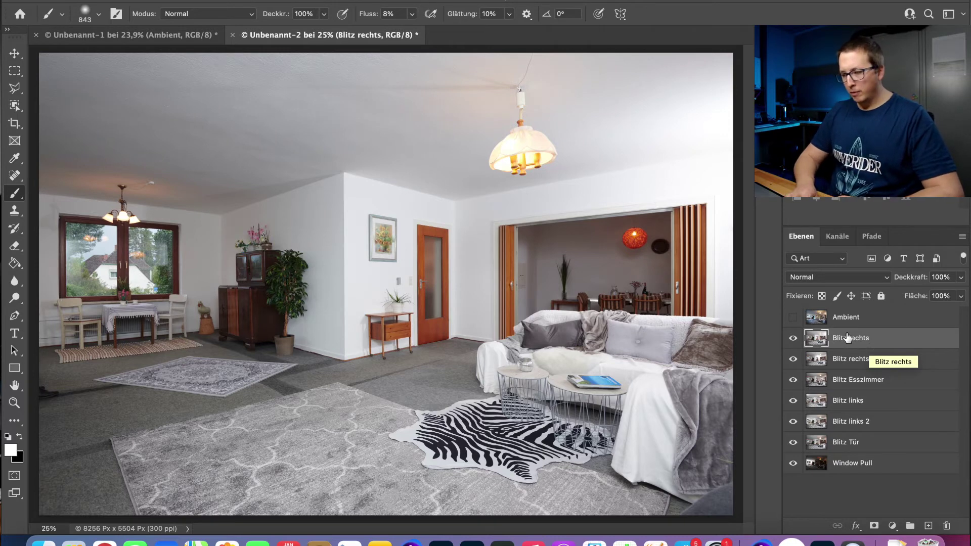
Give Blitz rechts 2 a black mask above Blitz rechts and paint its light near the lamp.
click(859, 360)
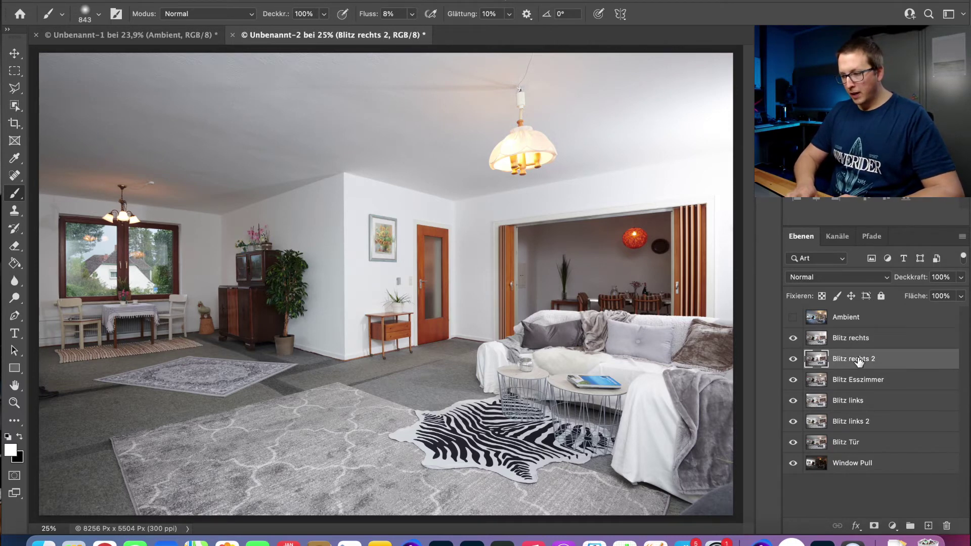
alt+click(875, 528)
drag(884, 360, 883, 336)
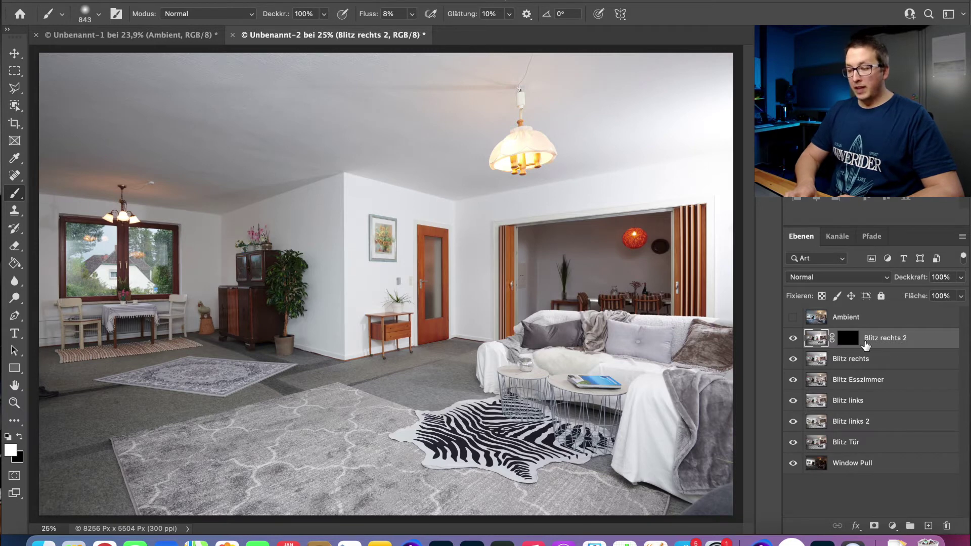
click(850, 340)
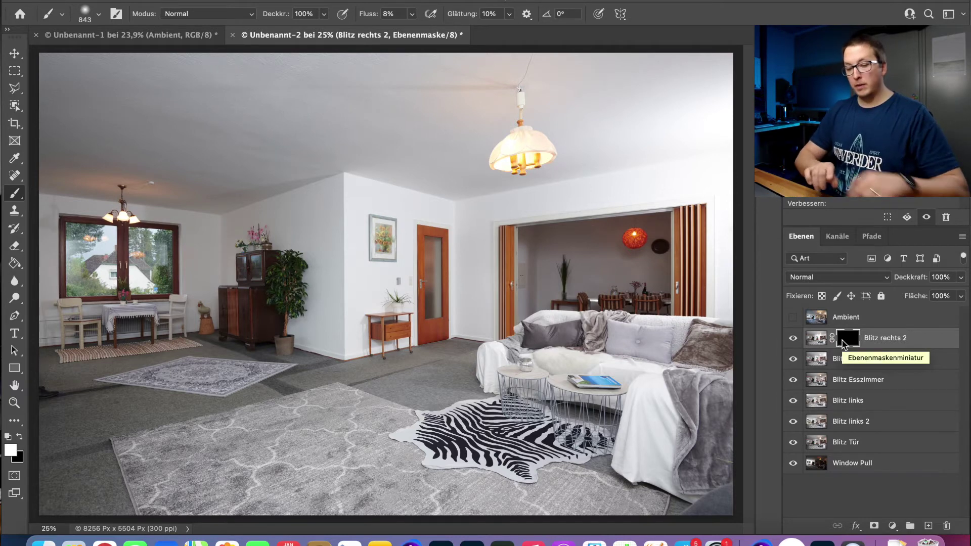
drag(555, 150, 607, 150)
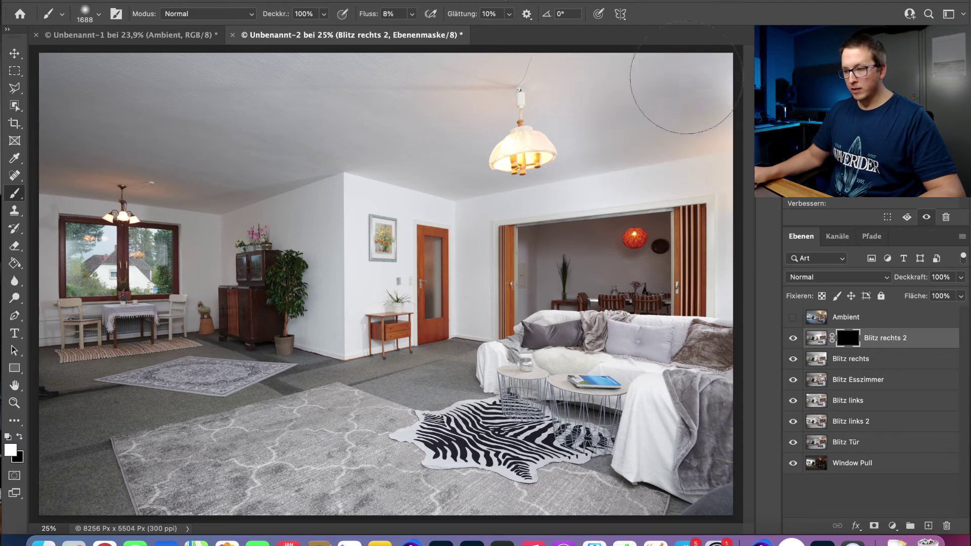
drag(728, 86, 525, 161)
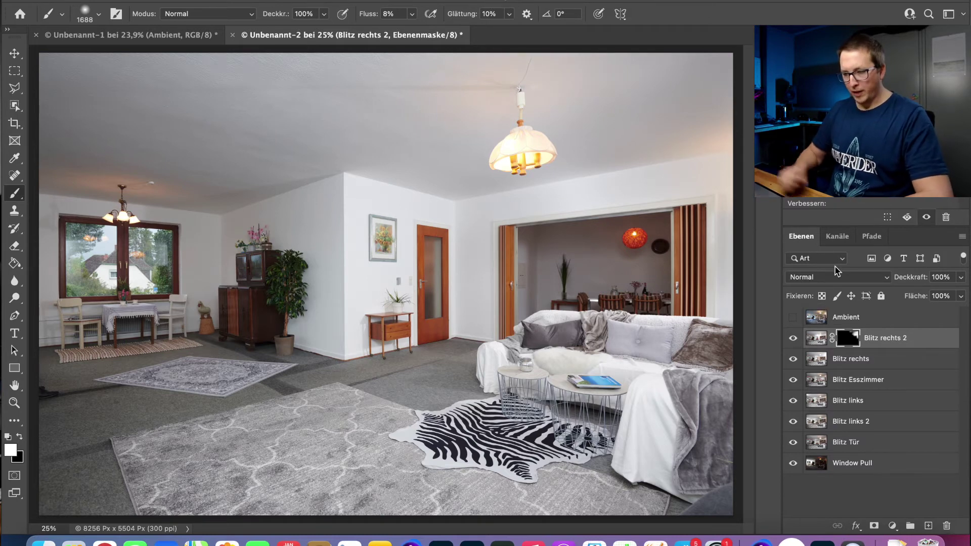
Add a black mask to Blitz Esszimmer and move it just below Ambient.
click(866, 382)
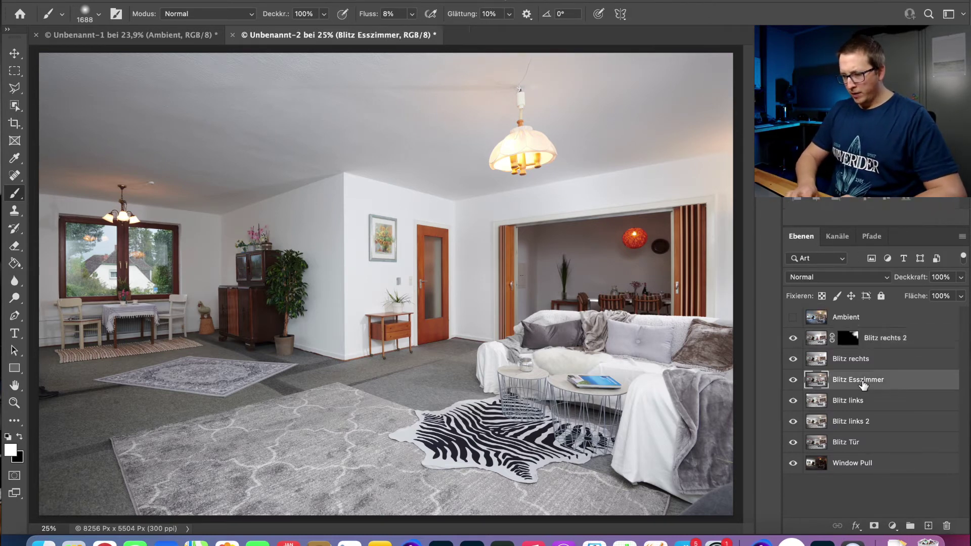
alt+click(874, 526)
drag(848, 379, 878, 329)
click(815, 336)
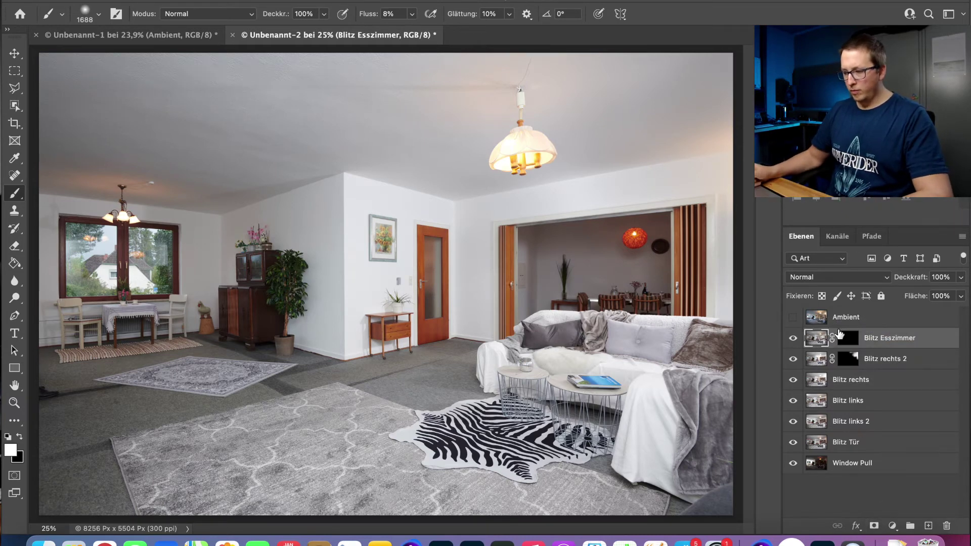
click(854, 342)
Paint white into the Blitz Esszimmer mask over the dining-room wall beside the door frame, using brush sizes 874 and 341.
drag(554, 223, 556, 254)
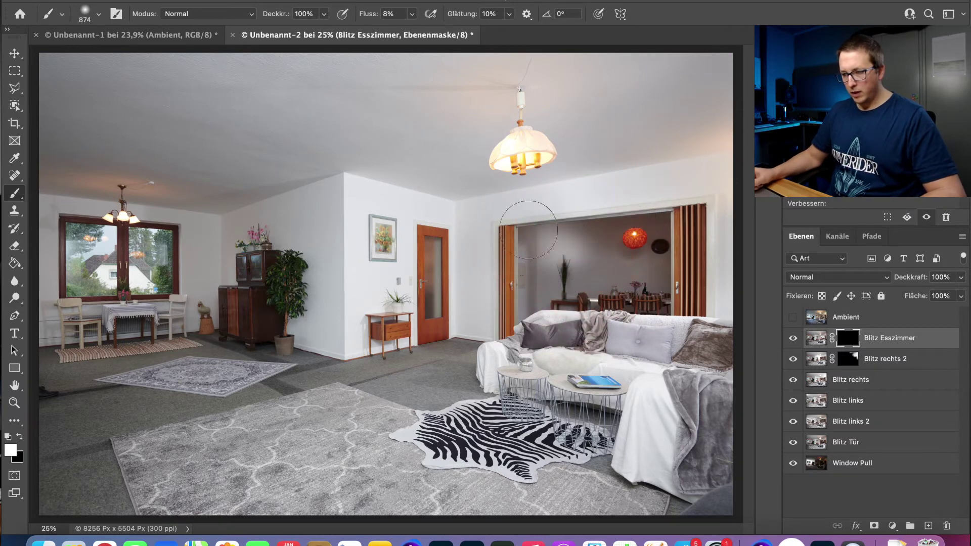
mouse_move(600, 234)
mouse_down()
mouse_move(534, 316)
mouse_move(648, 269)
mouse_up()
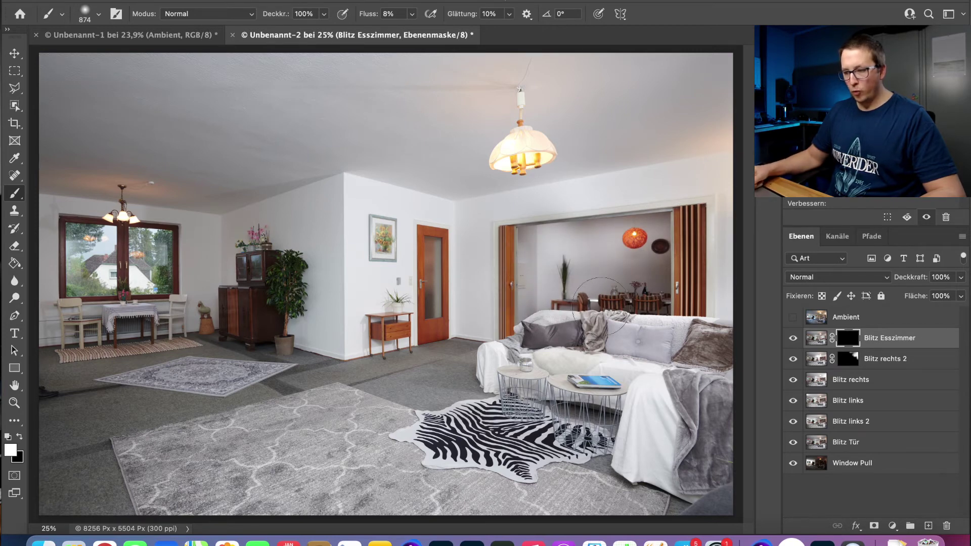
drag(648, 269, 445, 255)
mouse_move(604, 233)
mouse_down()
mouse_move(667, 215)
mouse_move(550, 230)
mouse_move(526, 244)
mouse_up()
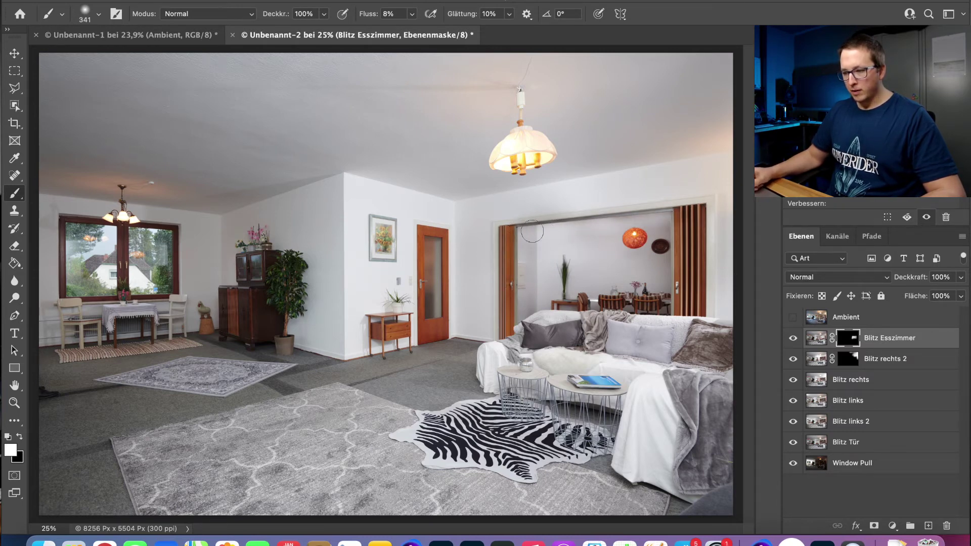
mouse_move(640, 217)
mouse_down()
mouse_move(658, 241)
mouse_move(576, 239)
mouse_move(632, 293)
mouse_move(517, 307)
mouse_up()
drag(523, 260, 540, 238)
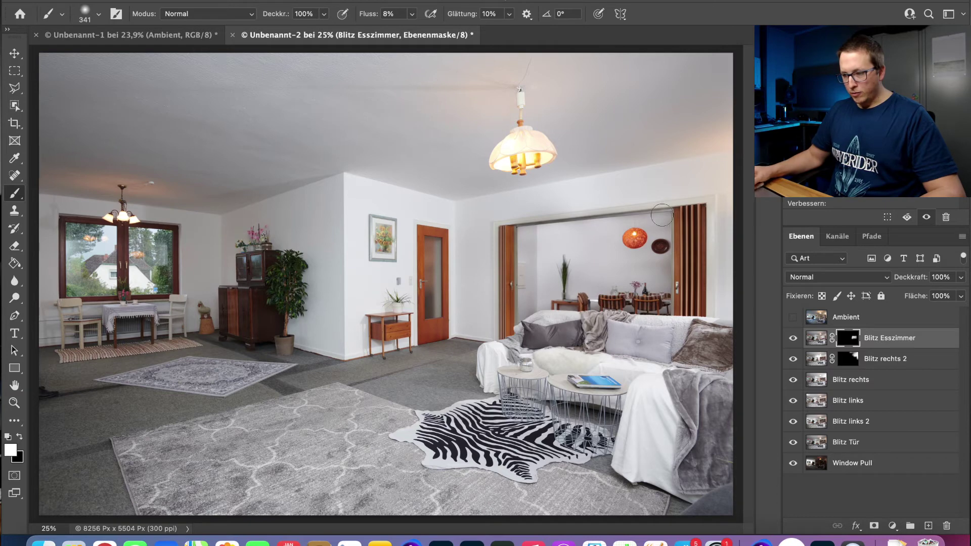
drag(666, 229, 663, 279)
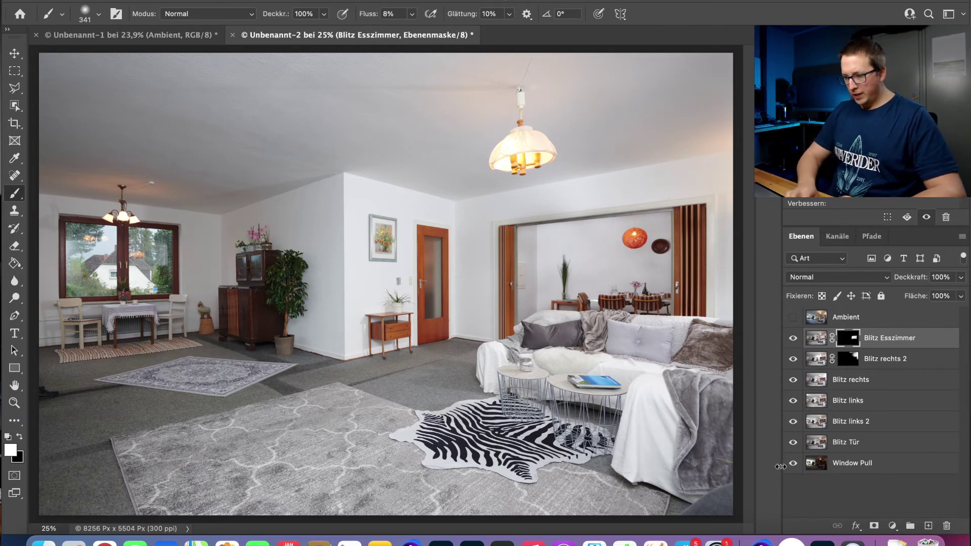
Give Blitz links a black mask and move it to the top of the flash layers.
click(855, 409)
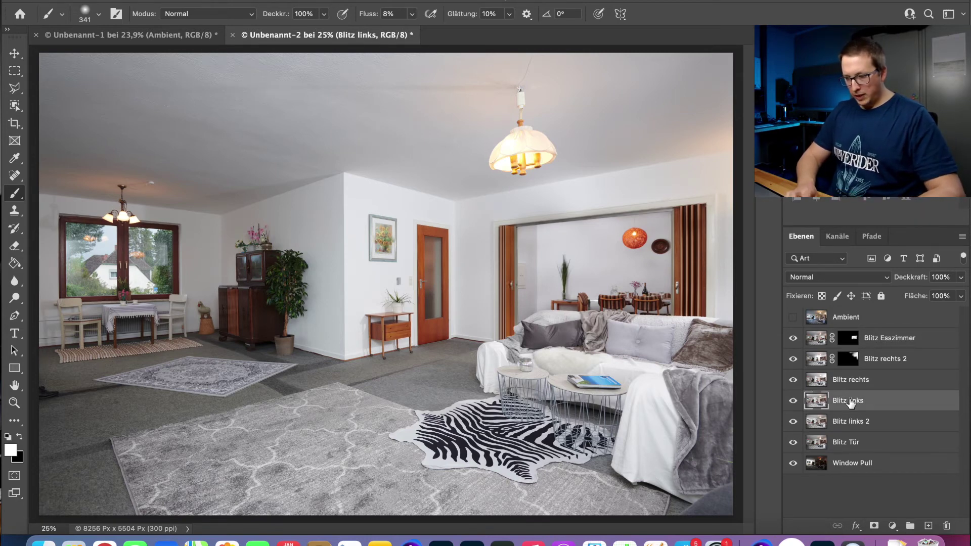
alt+click(875, 529)
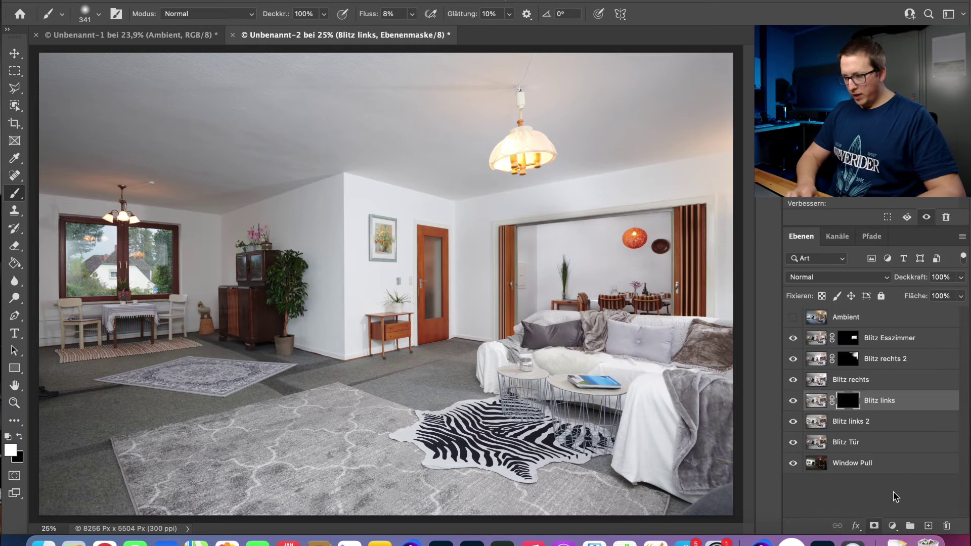
mouse_move(888, 400)
mouse_down()
mouse_move(884, 332)
mouse_move(862, 338)
mouse_up()
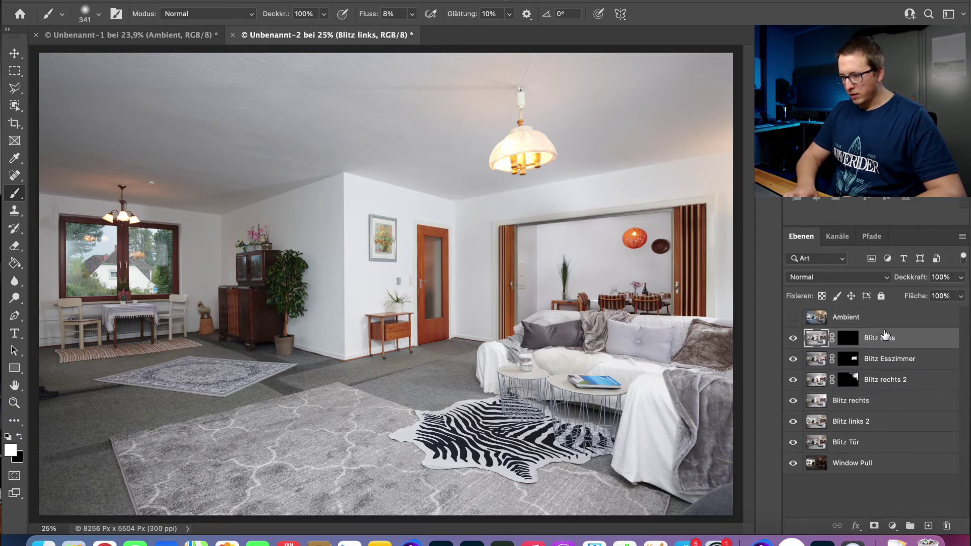
click(854, 340)
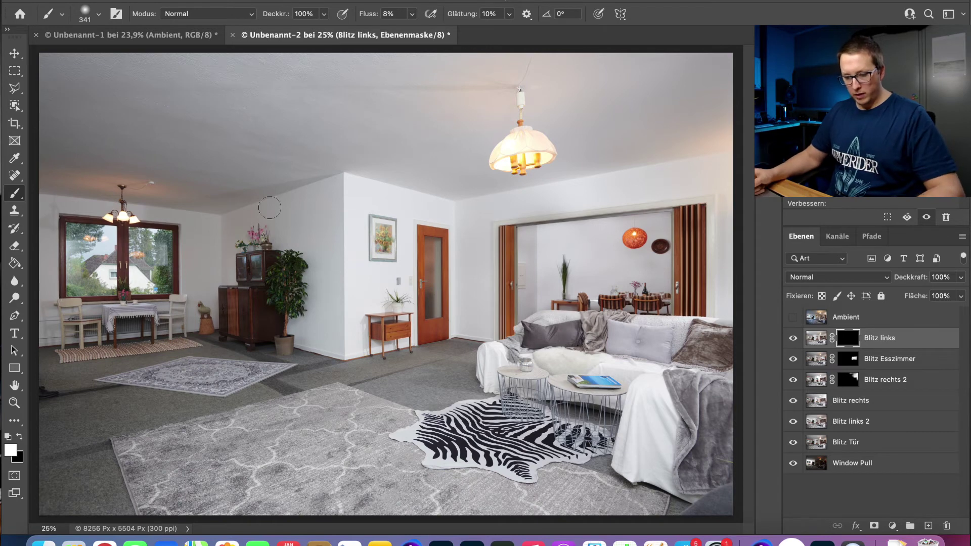
Paint the Blitz links flash onto the left wall and ceiling with a brush of about 1651.
drag(244, 182, 293, 182)
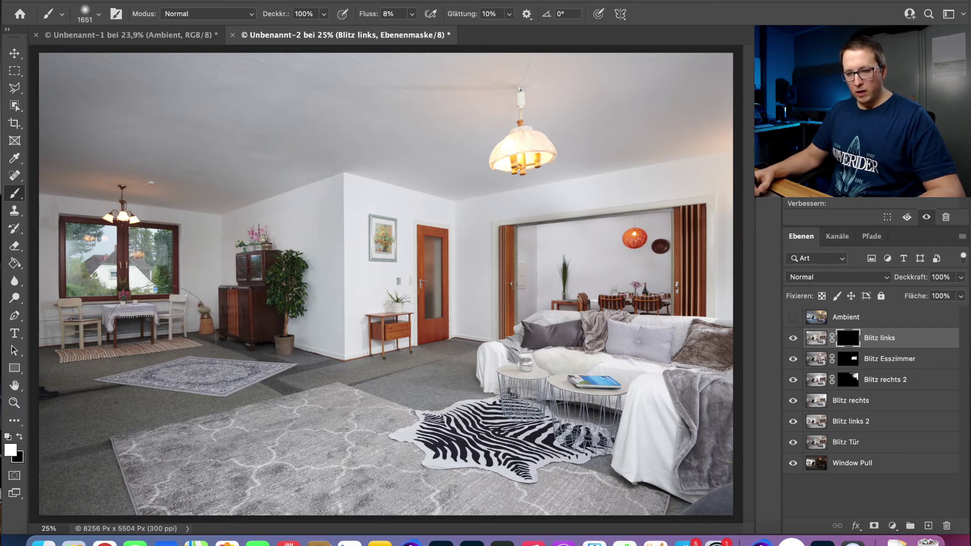
drag(296, 227, 200, 265)
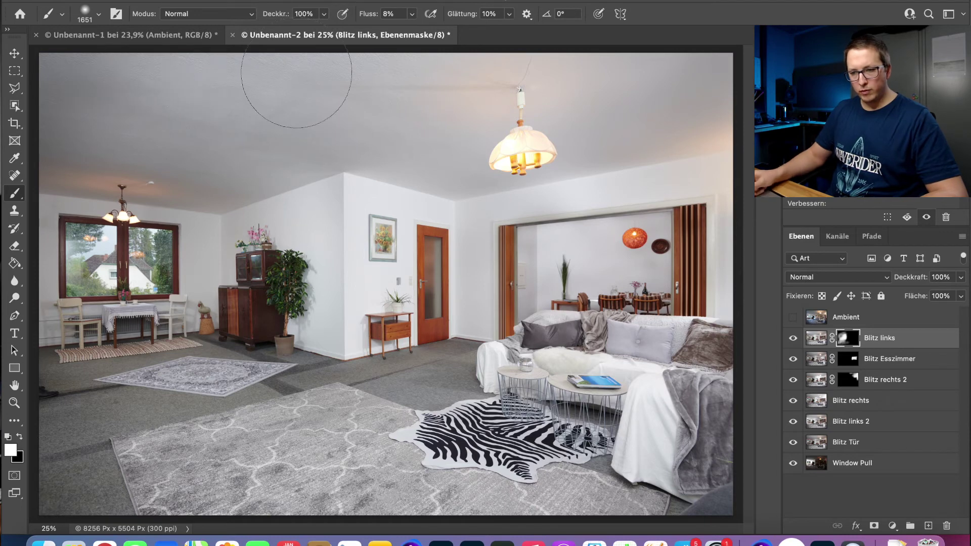
drag(165, 115, 52, 139)
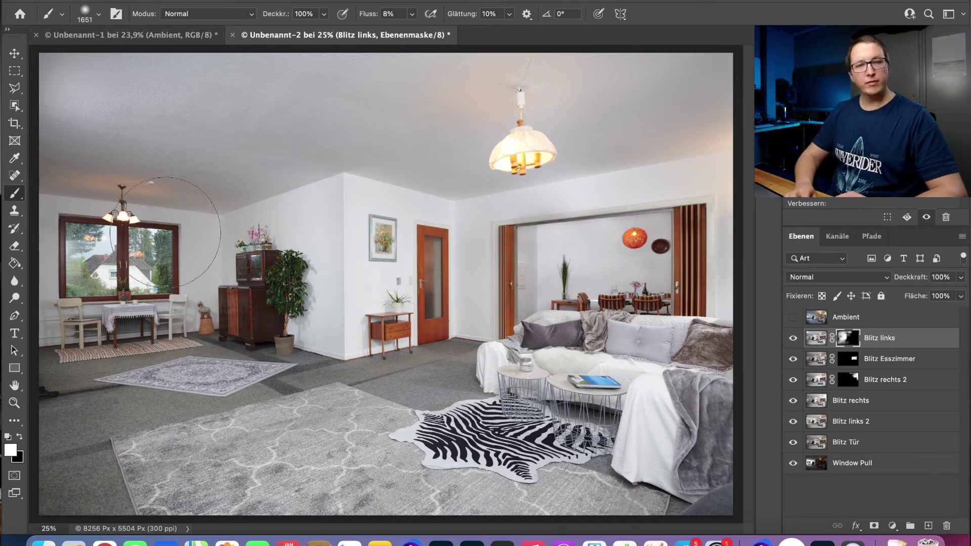
click(877, 424)
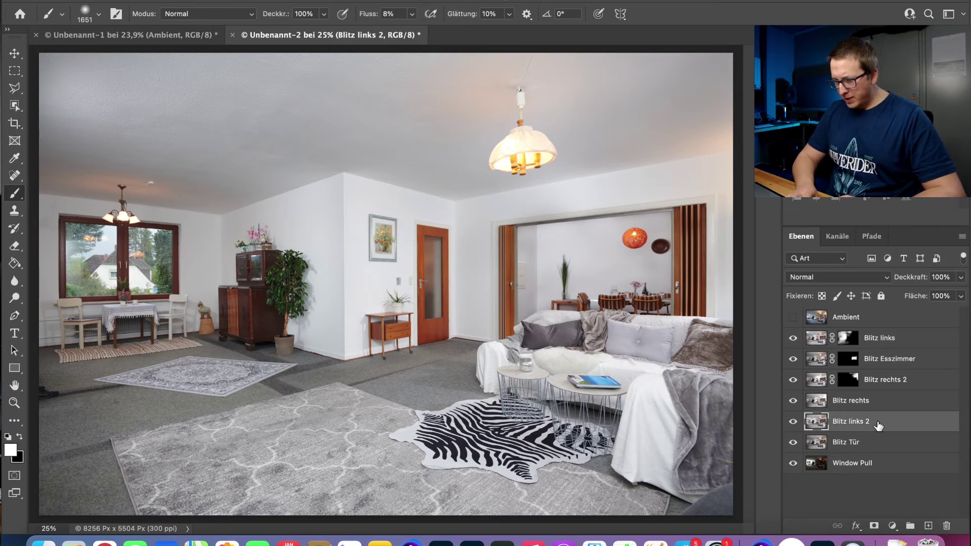
Give Blitz links 2 a black mask above Blitz links and paint its flash over the left room area.
alt+click(874, 526)
drag(887, 424, 884, 328)
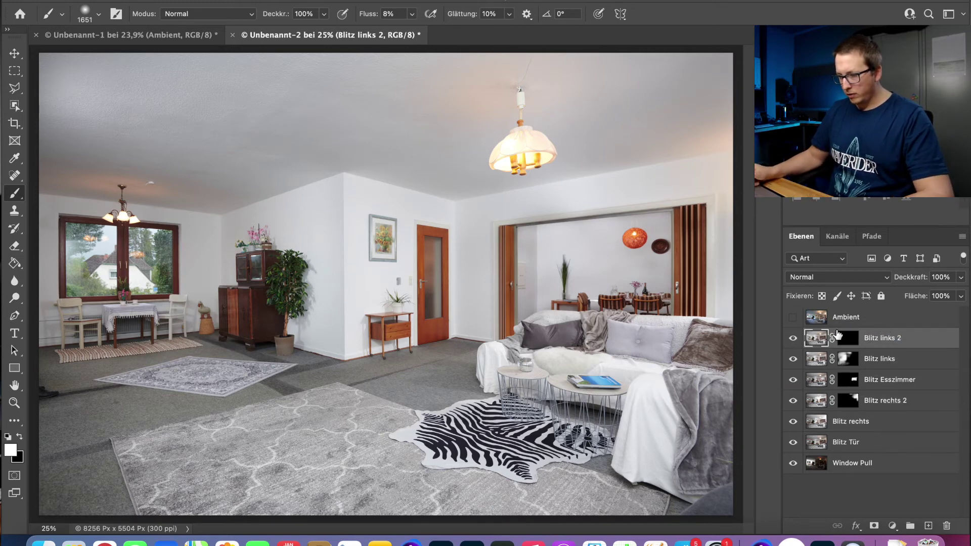
click(848, 338)
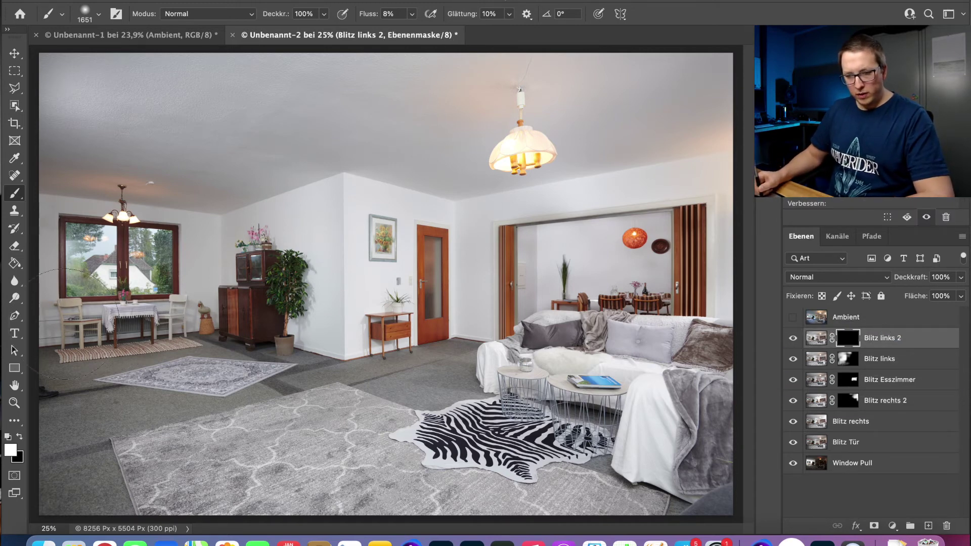
drag(66, 323, 207, 314)
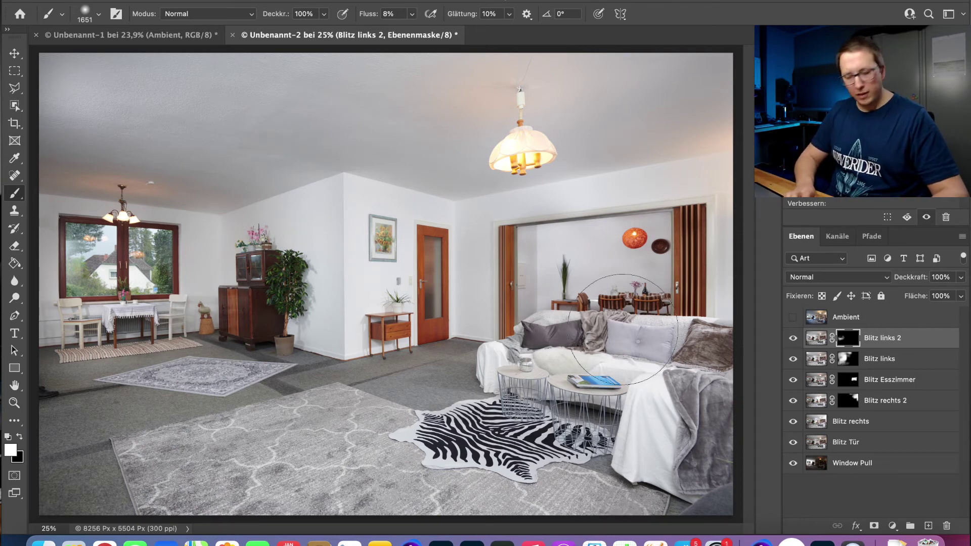
click(848, 444)
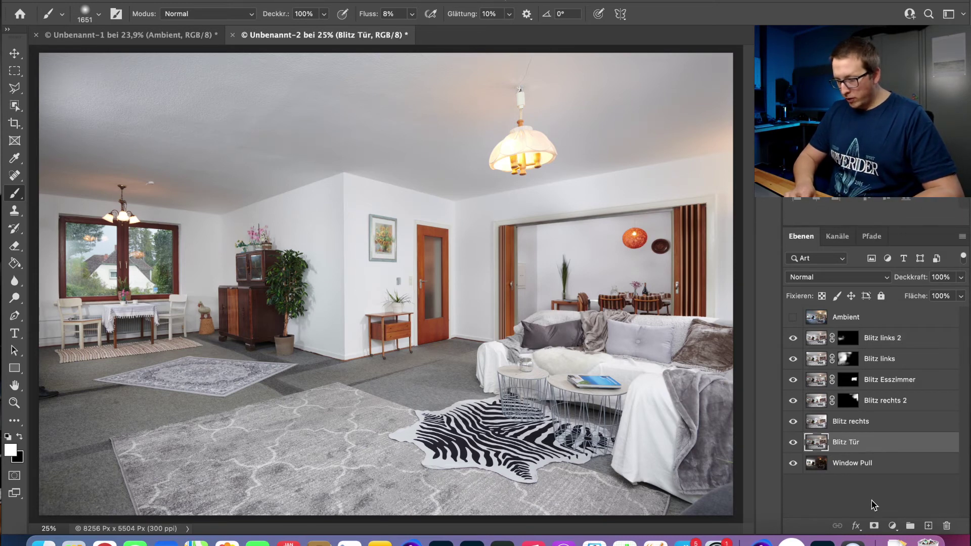
Give Blitz Tür a black mask at the top of the flash layers and paint its flash onto the door.
alt+click(874, 528)
drag(879, 443, 871, 333)
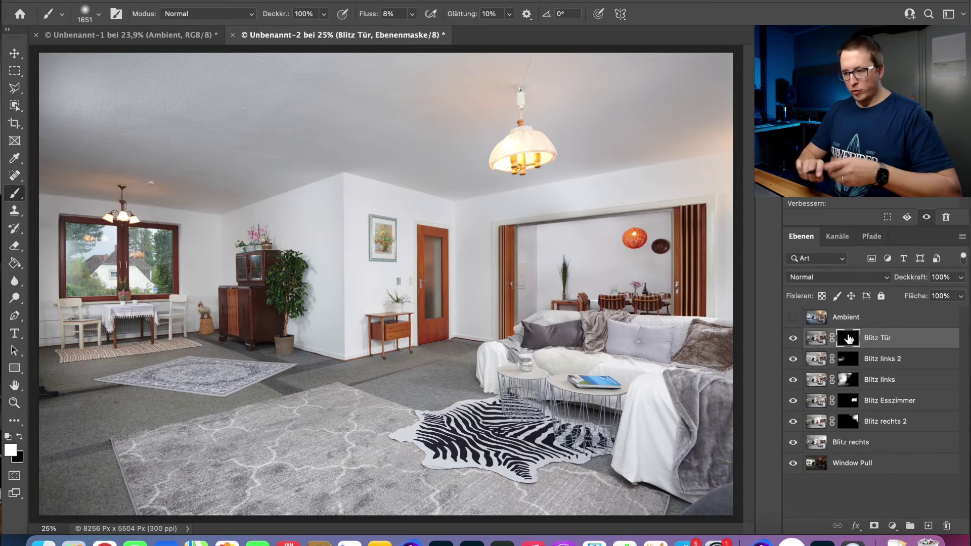
drag(456, 256, 351, 246)
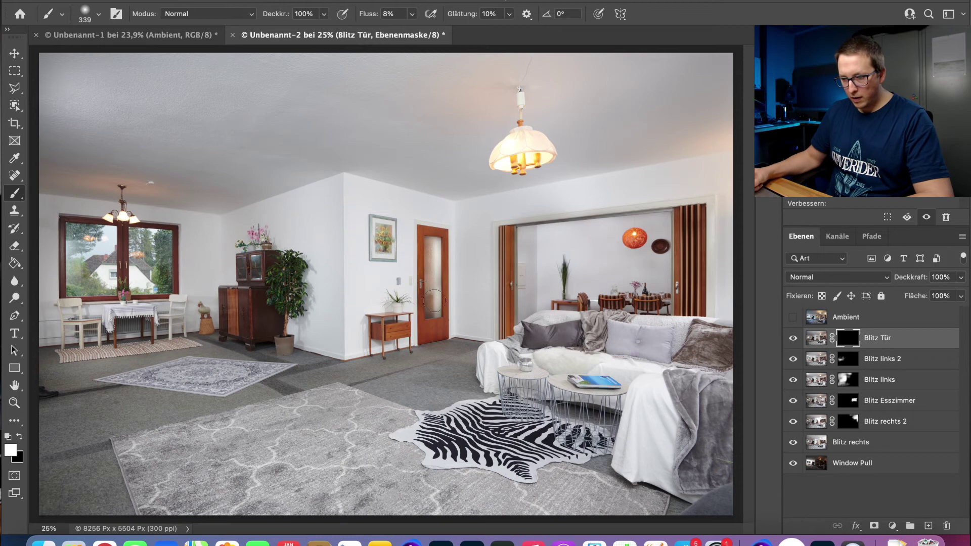
drag(438, 302, 434, 243)
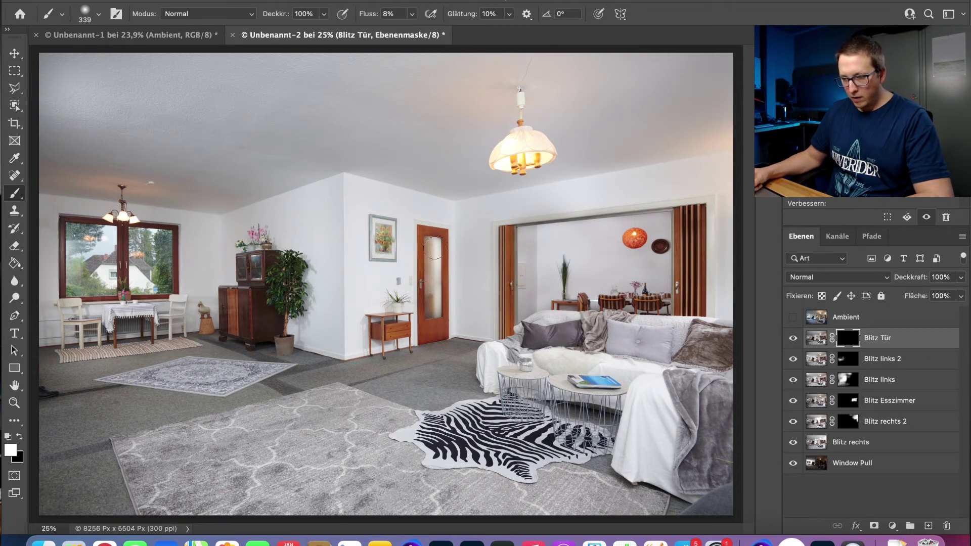
shift+click(883, 443)
Group the six flash layers into Gruppe 1 and make the Ambient layer visible above it.
key(ctrl+g)
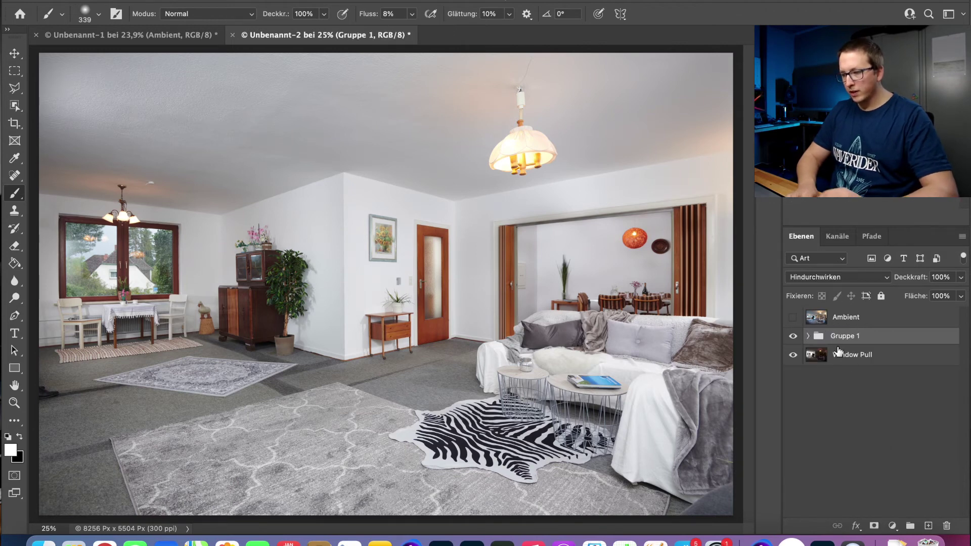
click(793, 337)
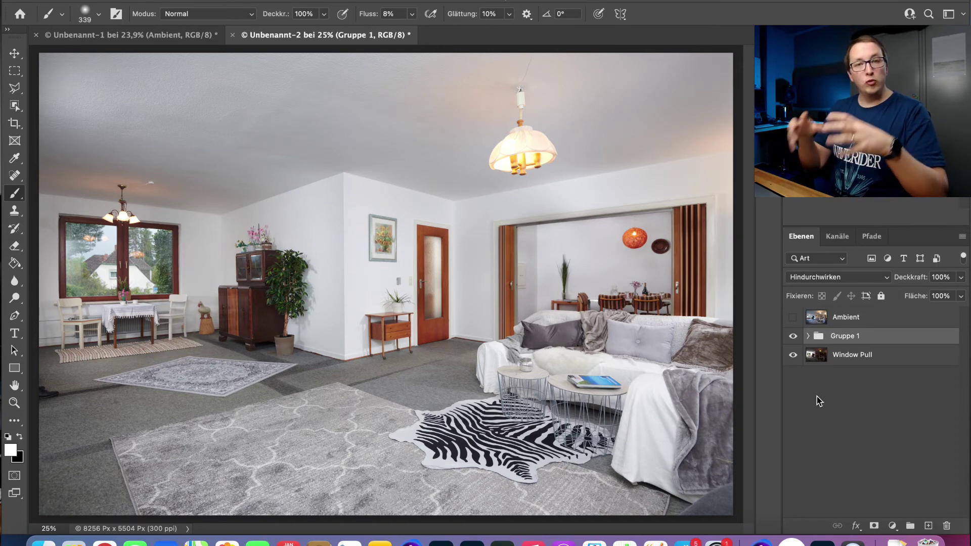
click(793, 317)
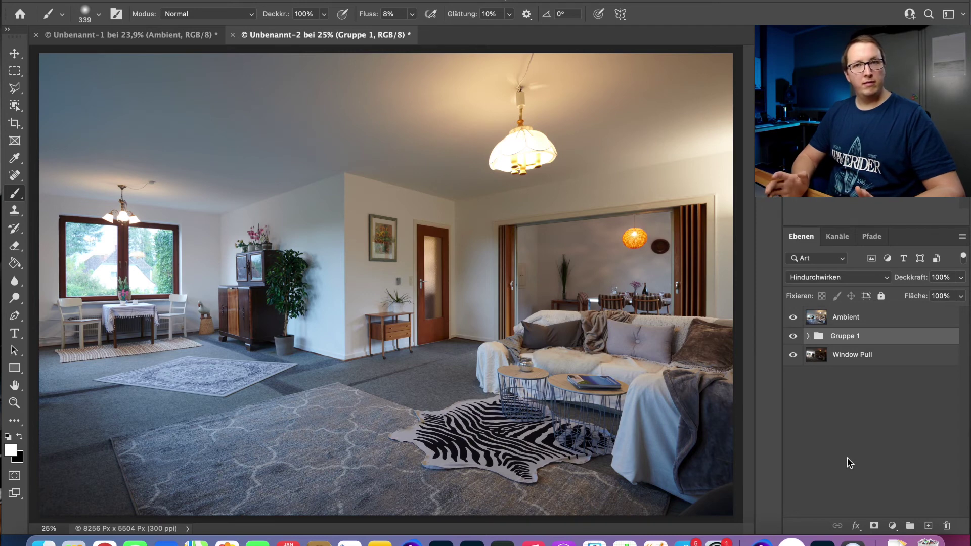
Mask the Ambient layer with a luminosity selection loaded from the RGB channel.
click(851, 318)
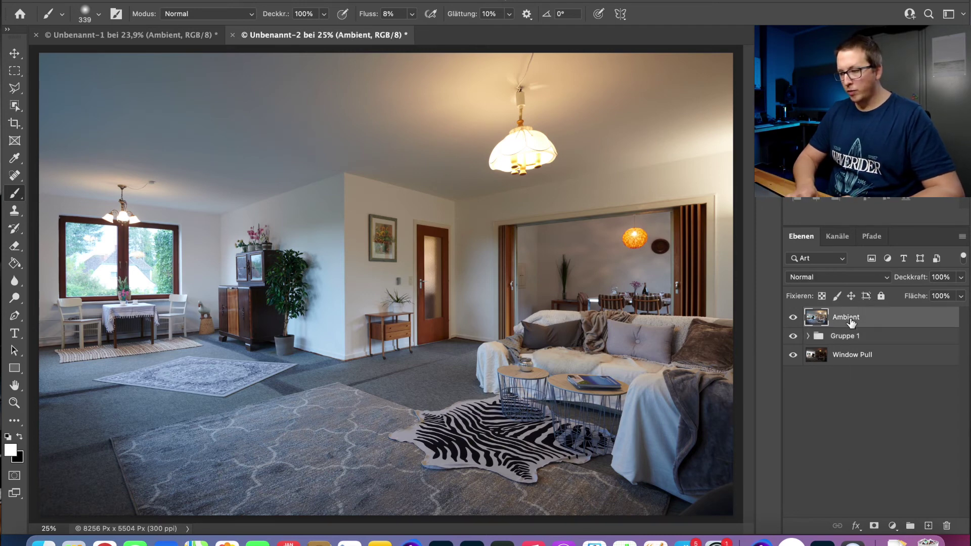
click(837, 238)
super+click(809, 260)
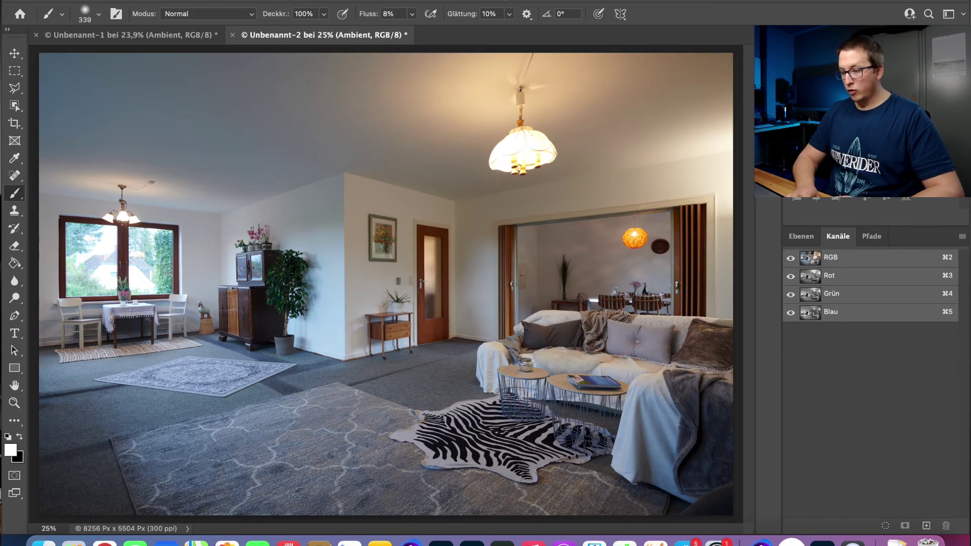
click(801, 236)
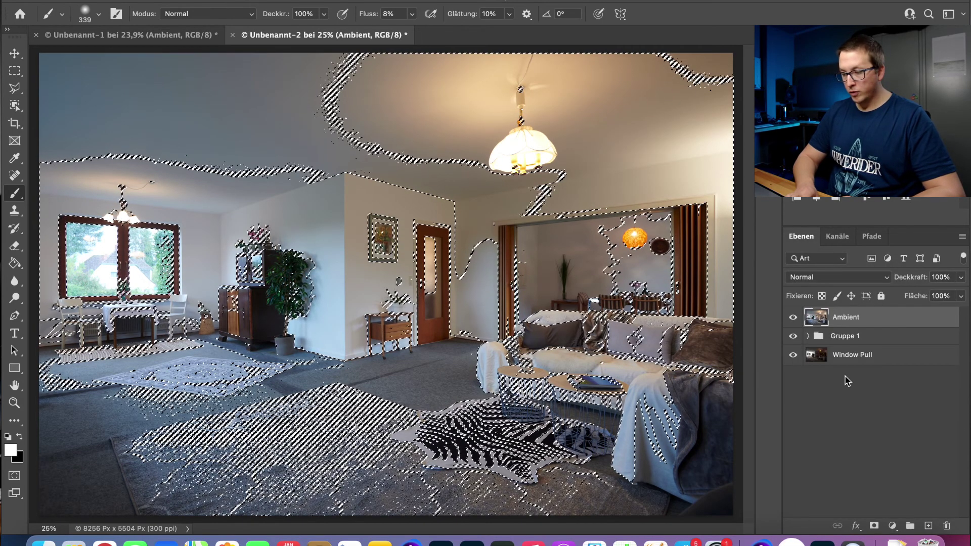
click(874, 526)
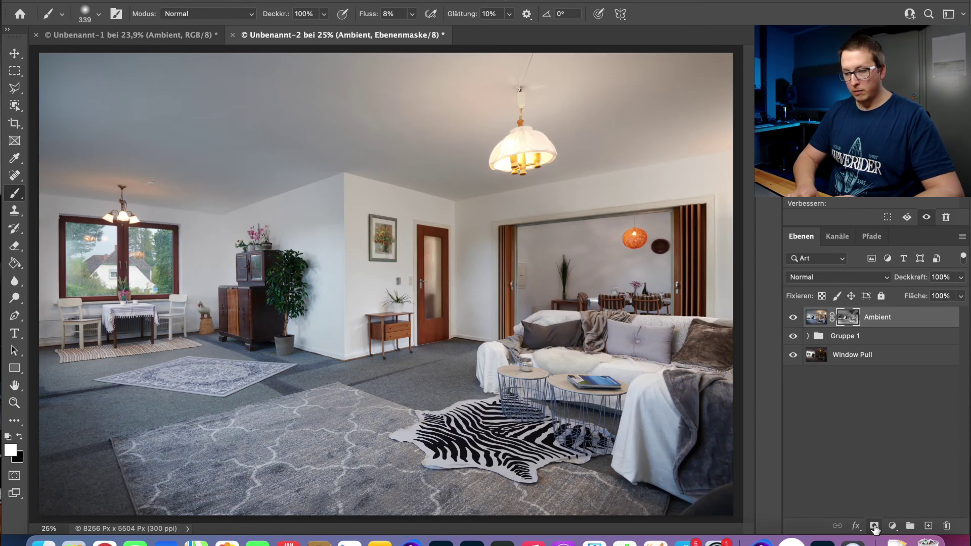
Set the Ambient layer's blend mode to Luminanz and target its mask.
click(807, 278)
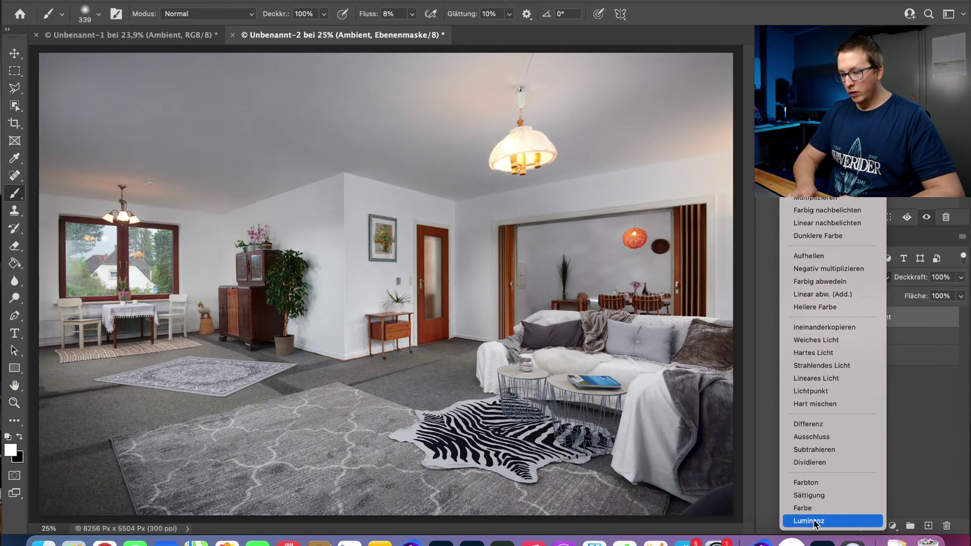
click(809, 521)
click(837, 460)
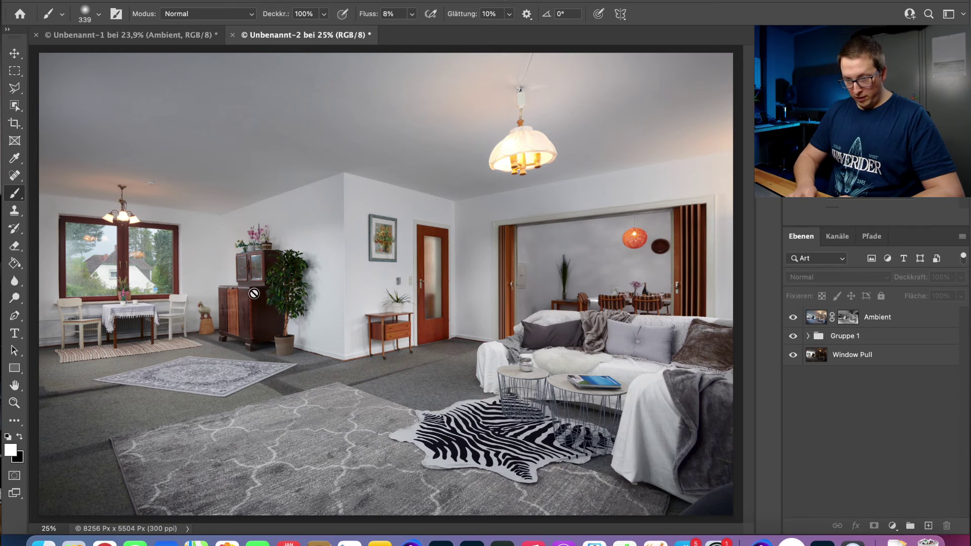
click(853, 322)
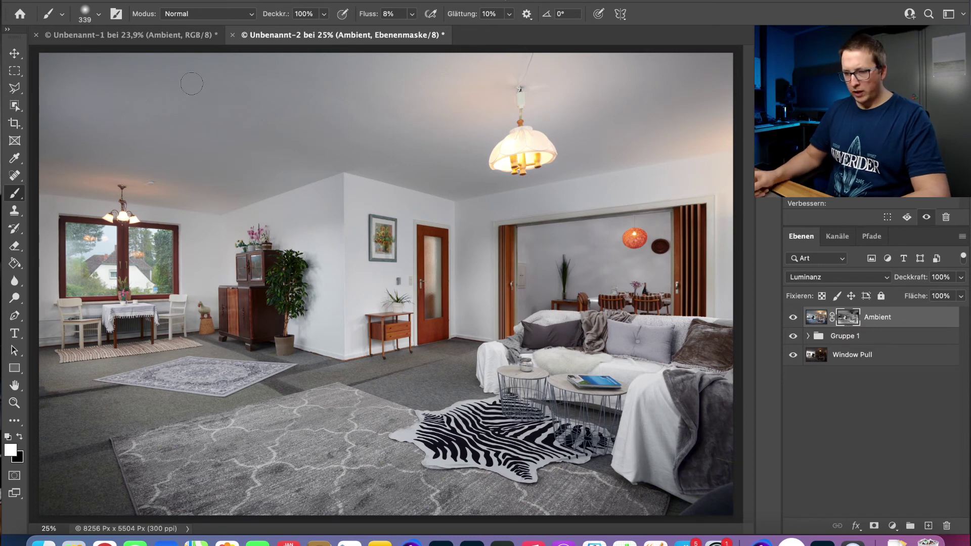
drag(362, 189, 429, 190)
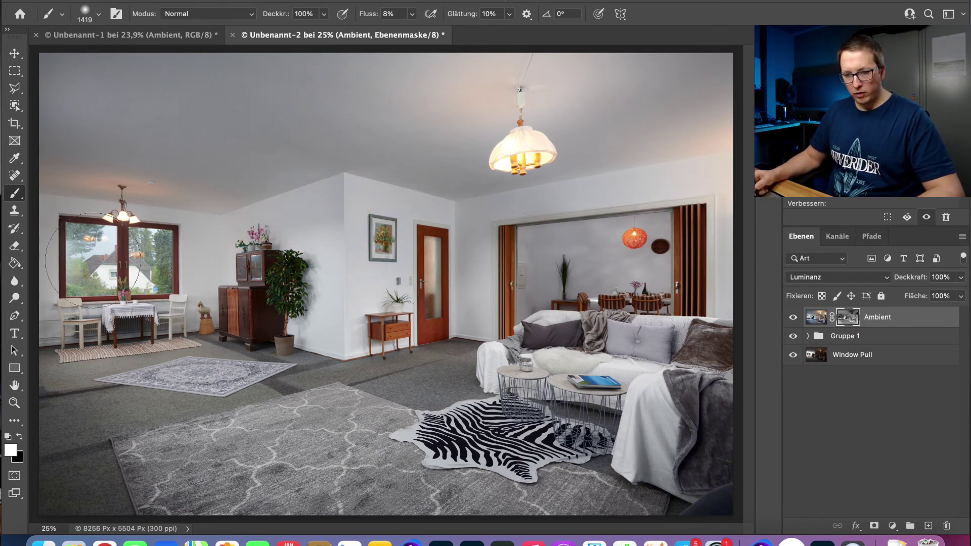
right_click(853, 320)
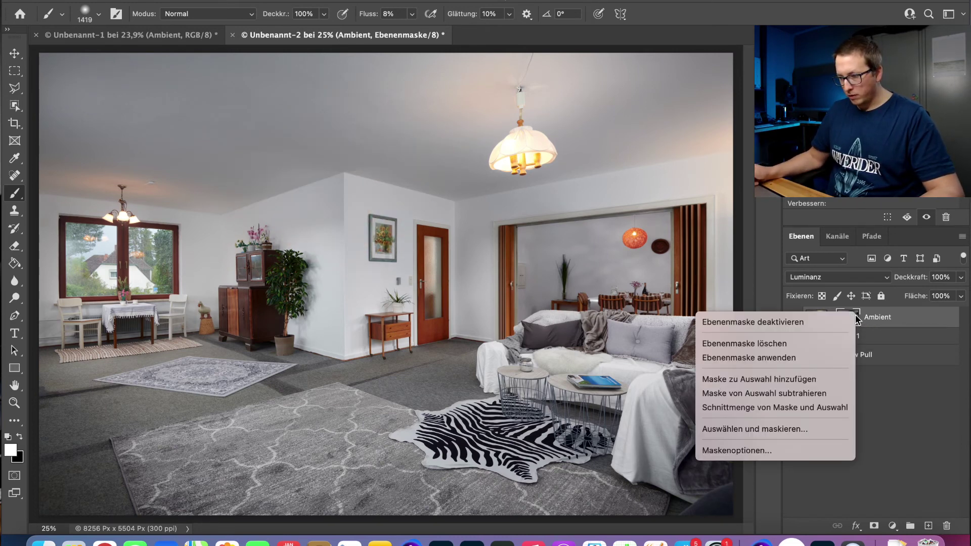
alt+click(850, 318)
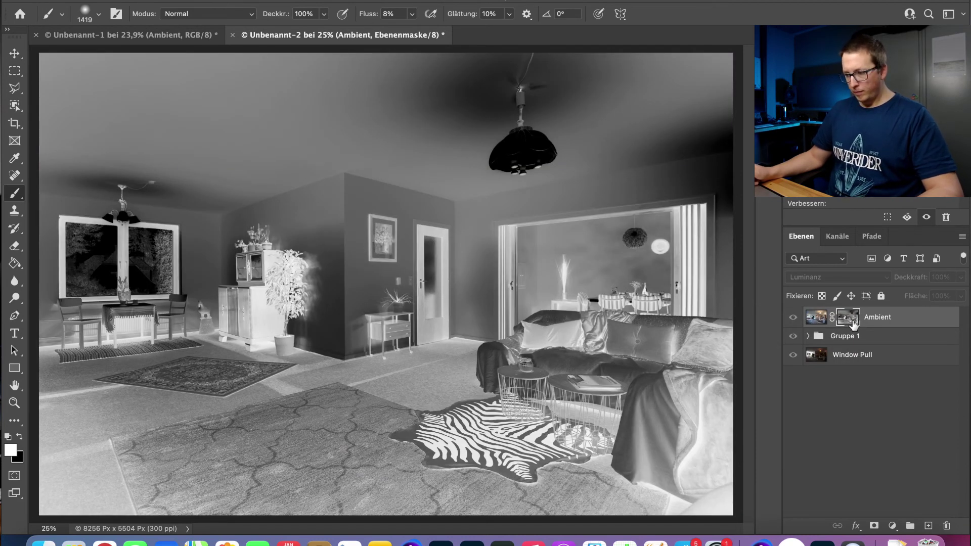
alt+click(850, 318)
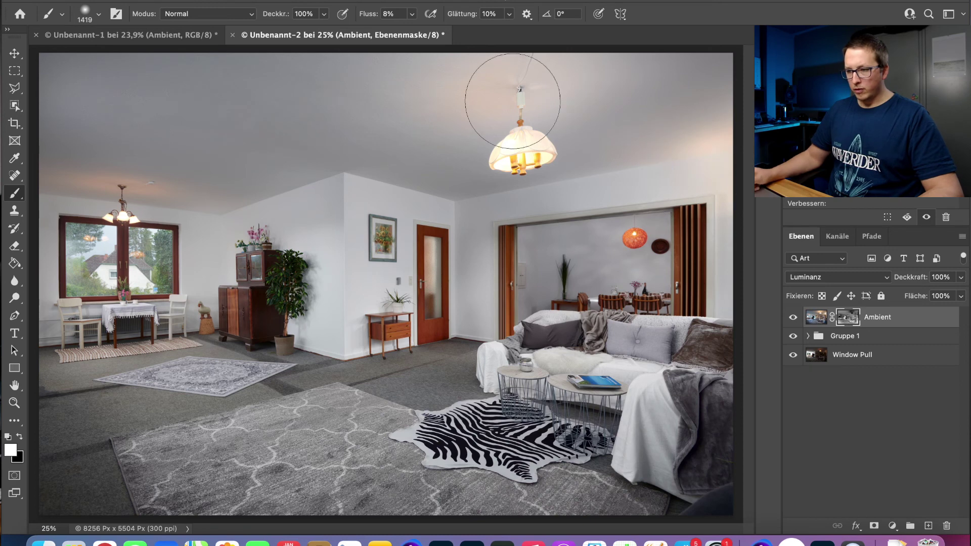
drag(311, 178, 349, 178)
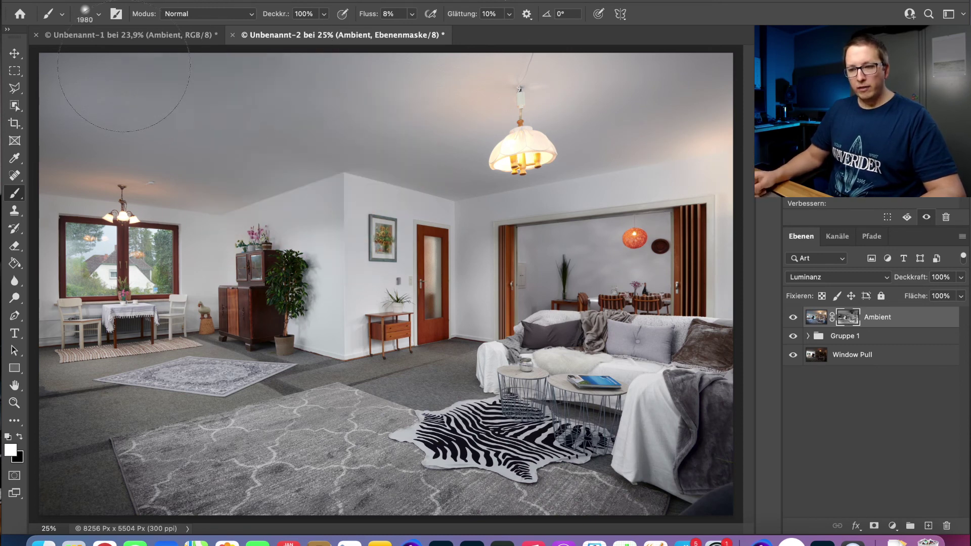